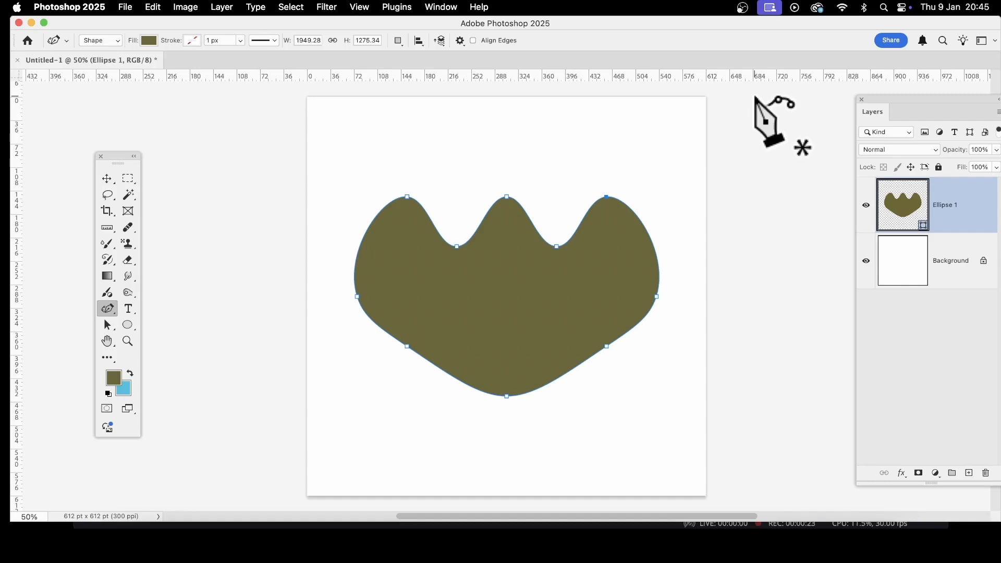
# Step: Delete the existing shape from the canvas and lay out cyan guides in 8 columns and 8 rows
pyautogui.press('BackSpace')
pyautogui.press('BackSpace')
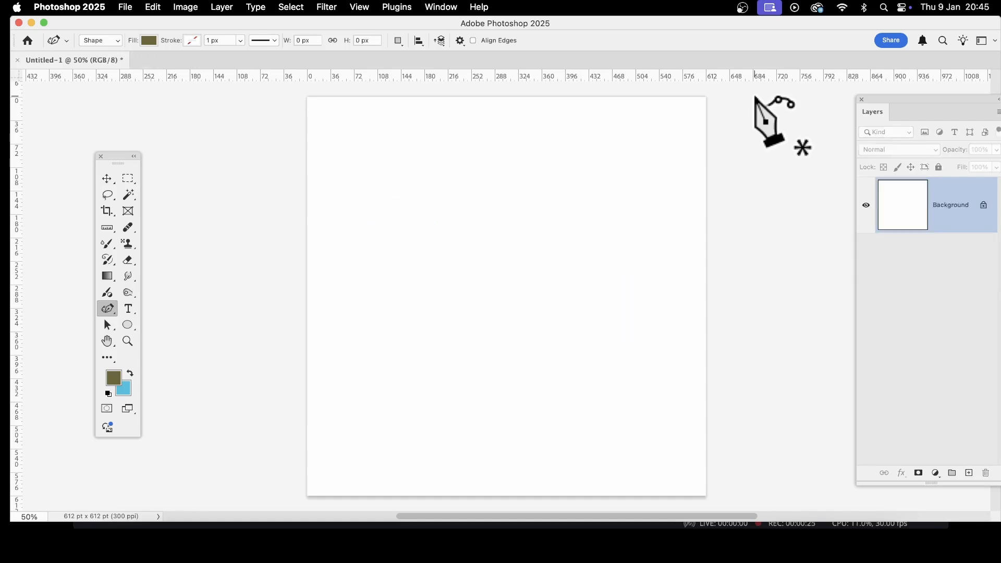
pyautogui.click(363, 7)
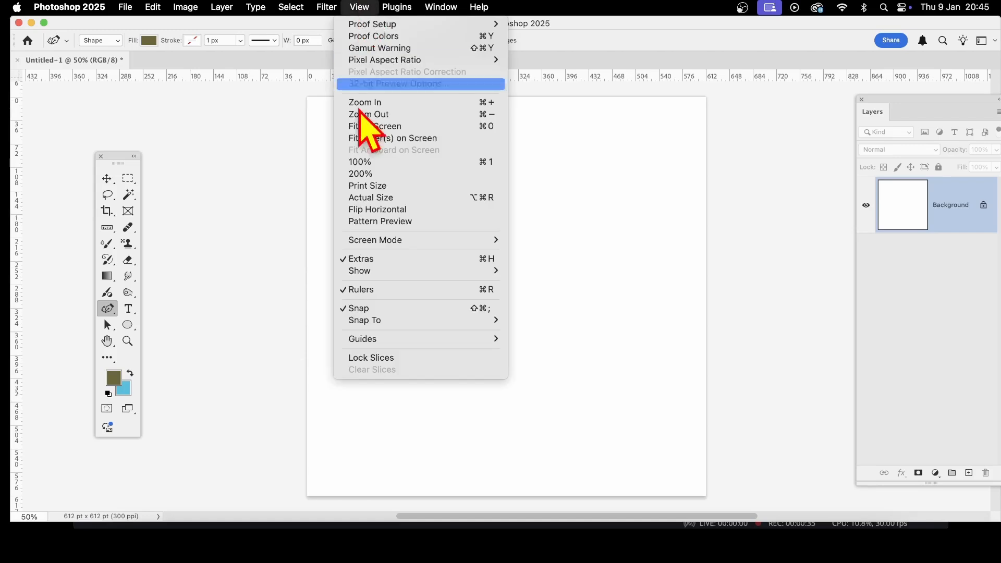
pyautogui.moveTo(367, 340)
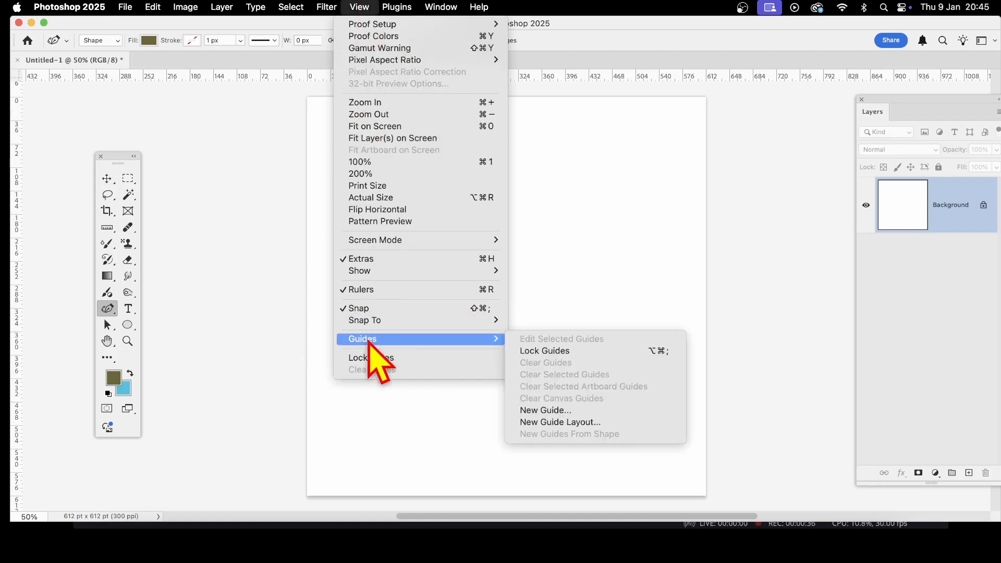
pyautogui.click(554, 423)
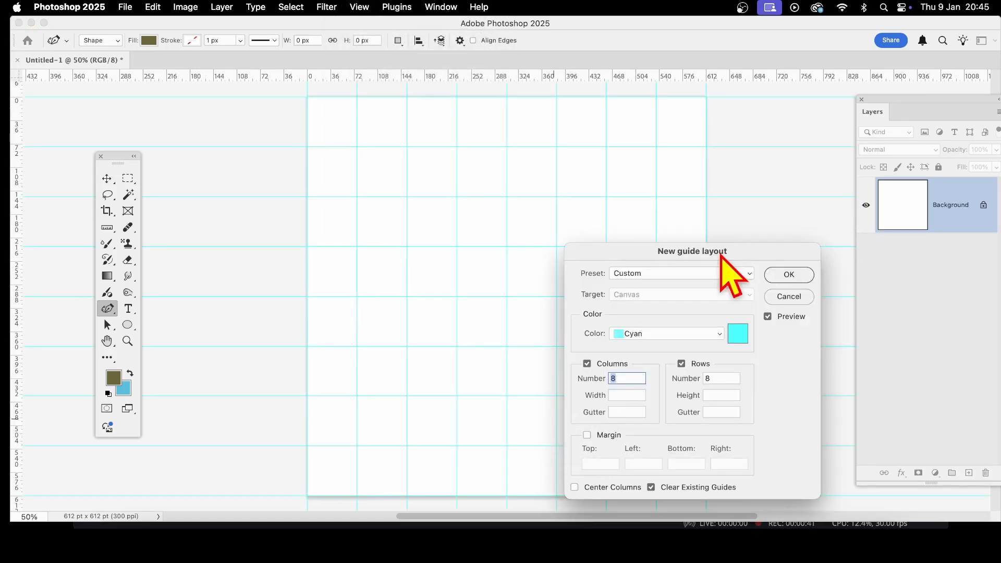
pyautogui.moveTo(723, 251); pyautogui.dragTo(680, 139)
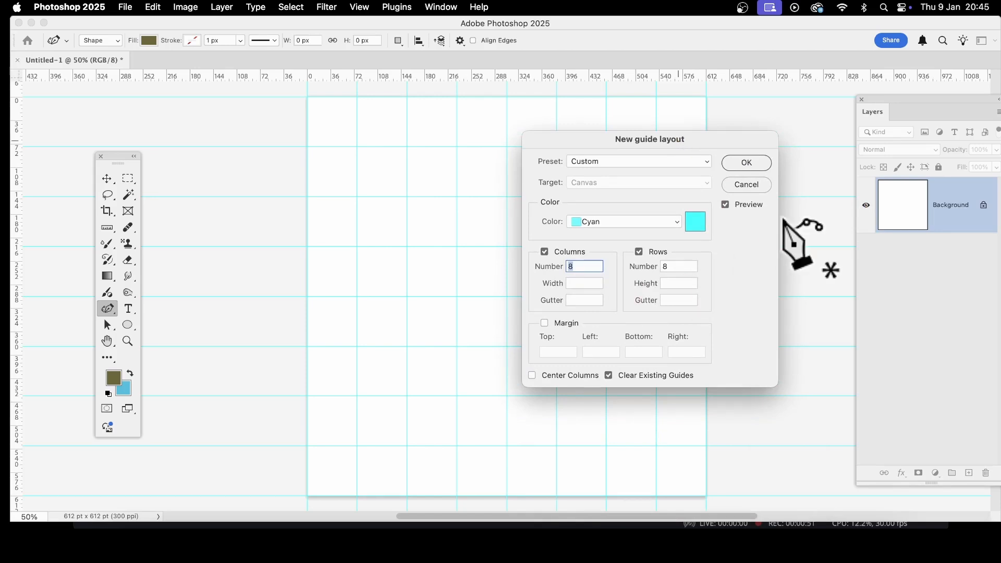
pyautogui.click(742, 160)
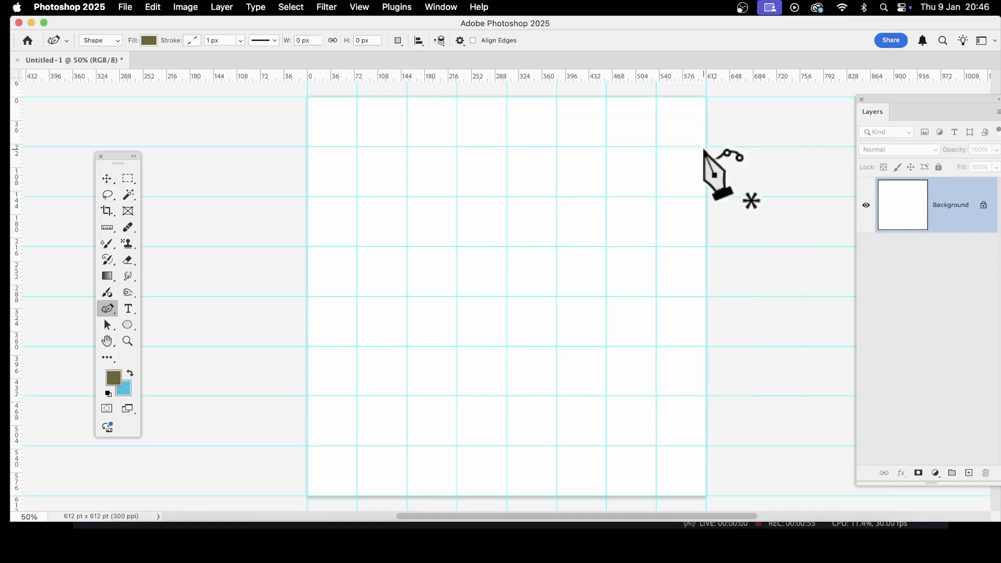
# Step: Draw a rounded rectangle shape of about 1914 × 1914 px, one guide cell inside the canvas edges on every side
pyautogui.click(127, 326)
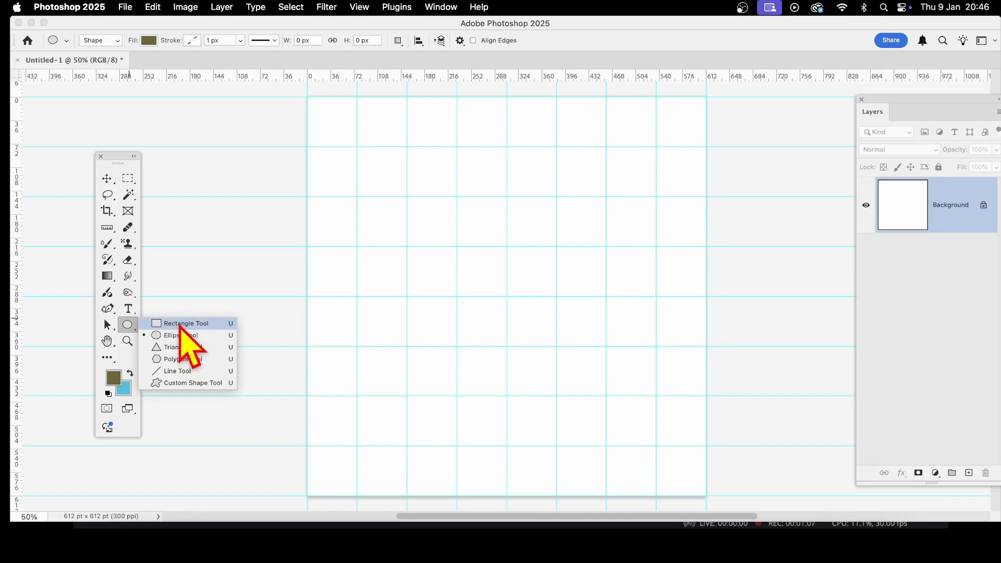
pyautogui.click(180, 325)
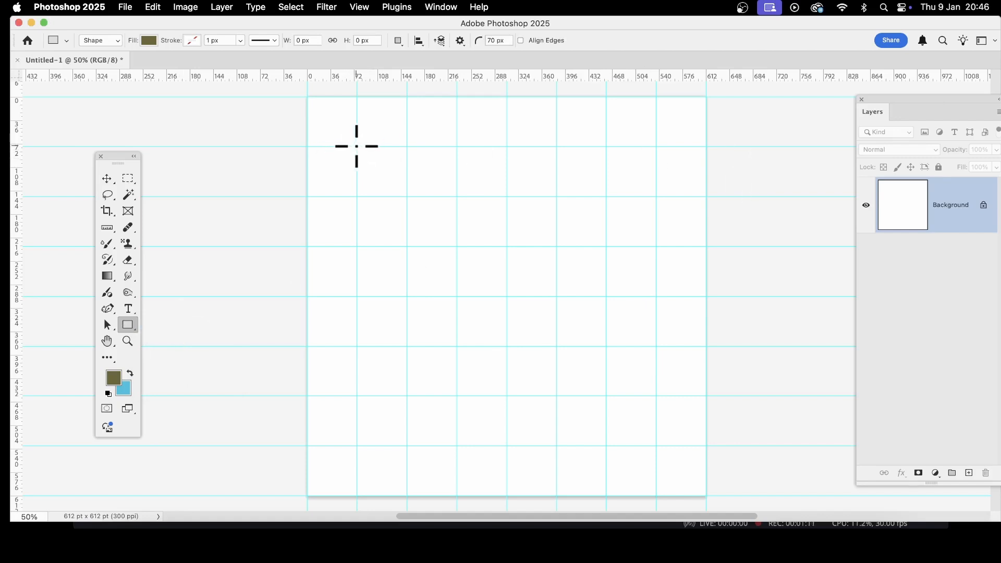
pyautogui.moveTo(358, 147); pyautogui.dragTo(656, 445)
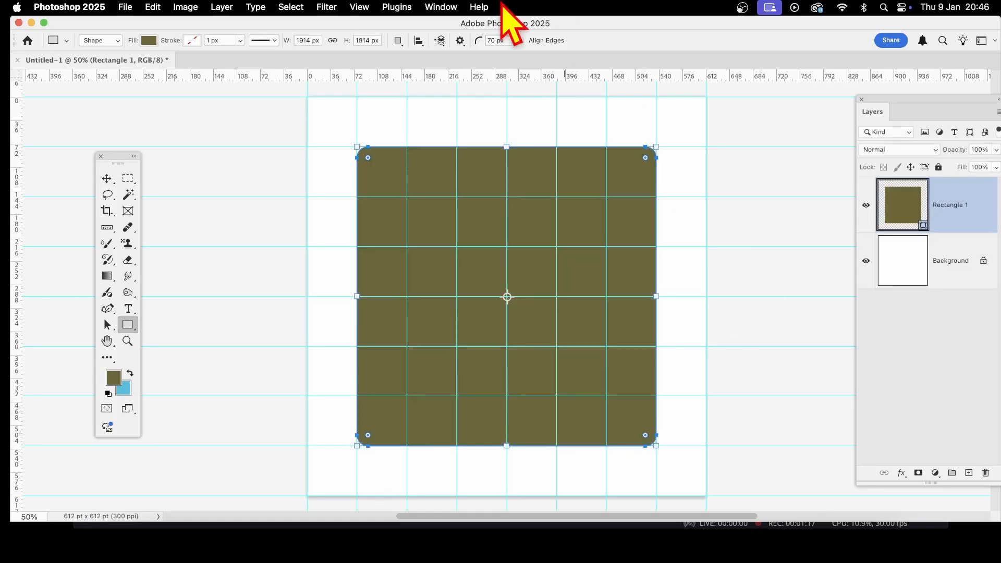
# Step: Check whether snapping to guides is enabled
pyautogui.click(354, 8)
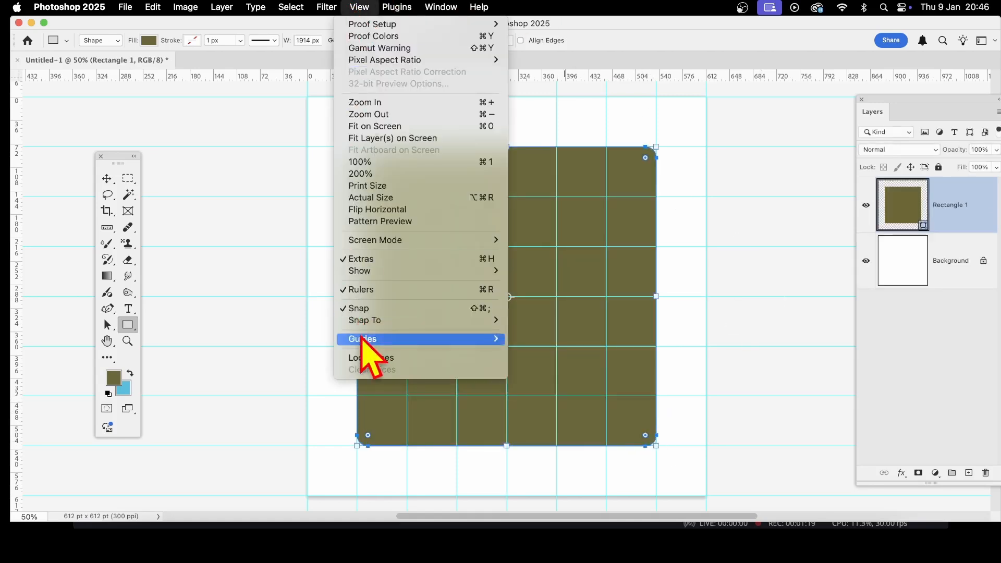
pyautogui.moveTo(366, 321)
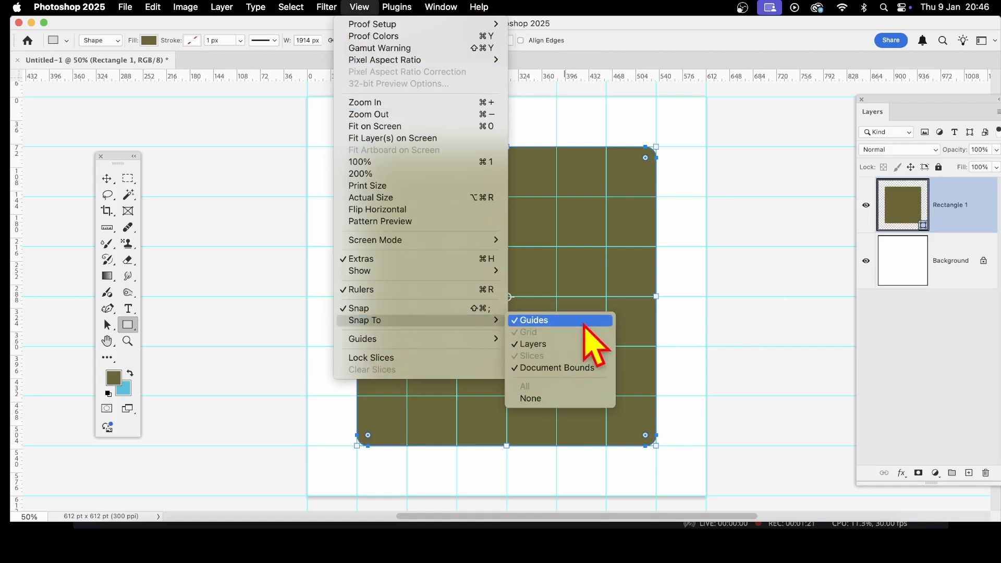
pyautogui.click(841, 357)
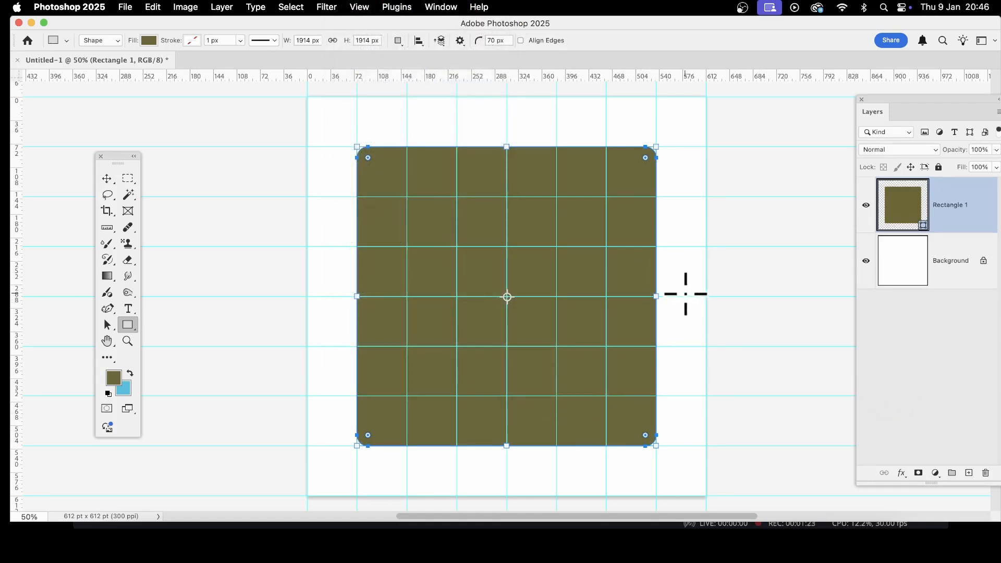
# Step: Add anchor points at the midpoints of the square's four sides with the Curvature Pen tool
pyautogui.click(111, 309)
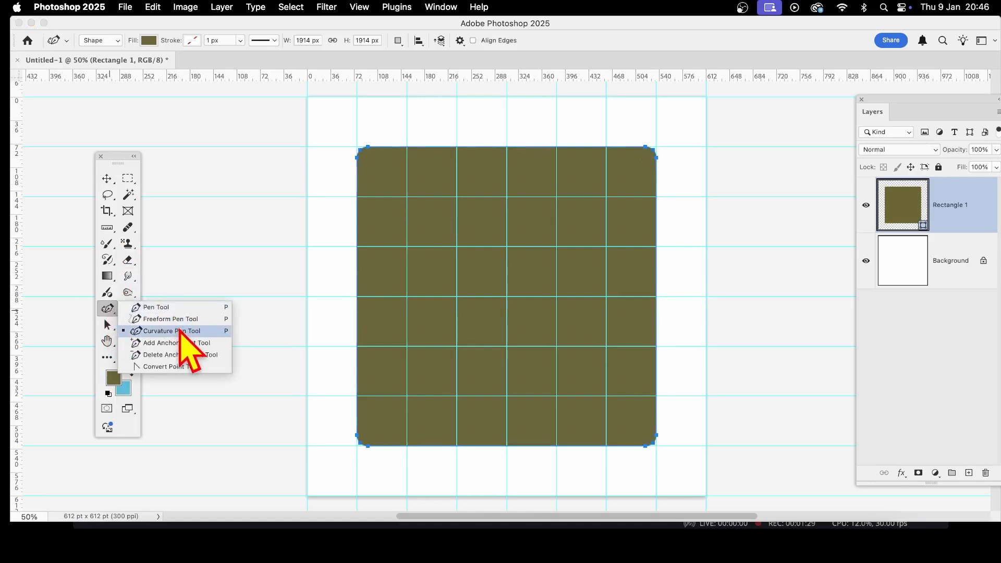
pyautogui.click(180, 332)
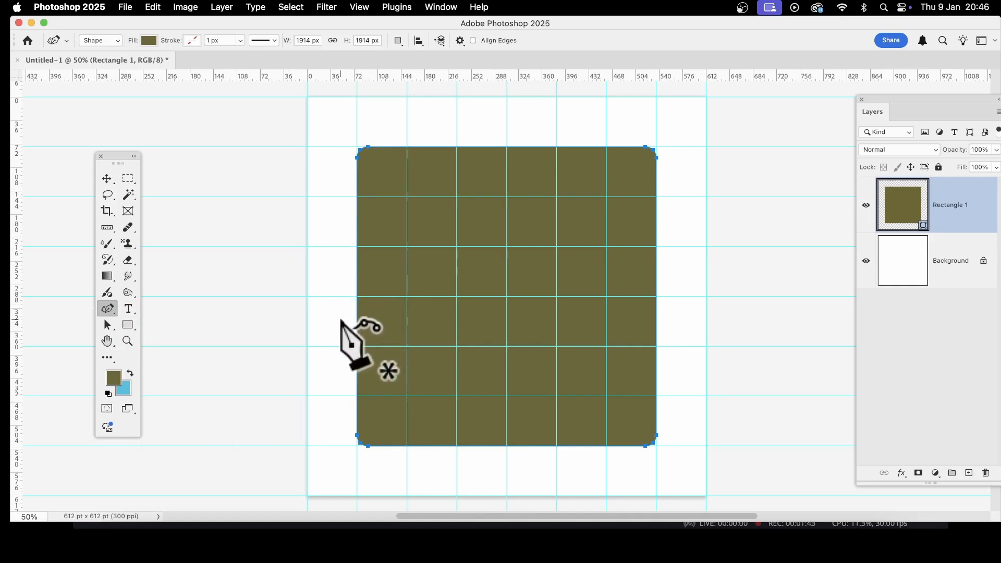
pyautogui.click(357, 296)
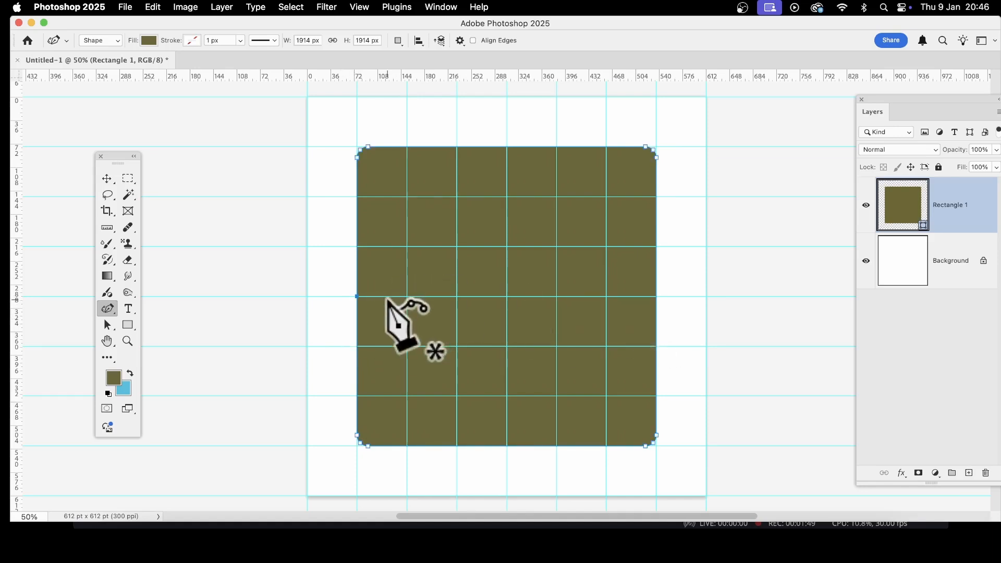
pyautogui.click(657, 297)
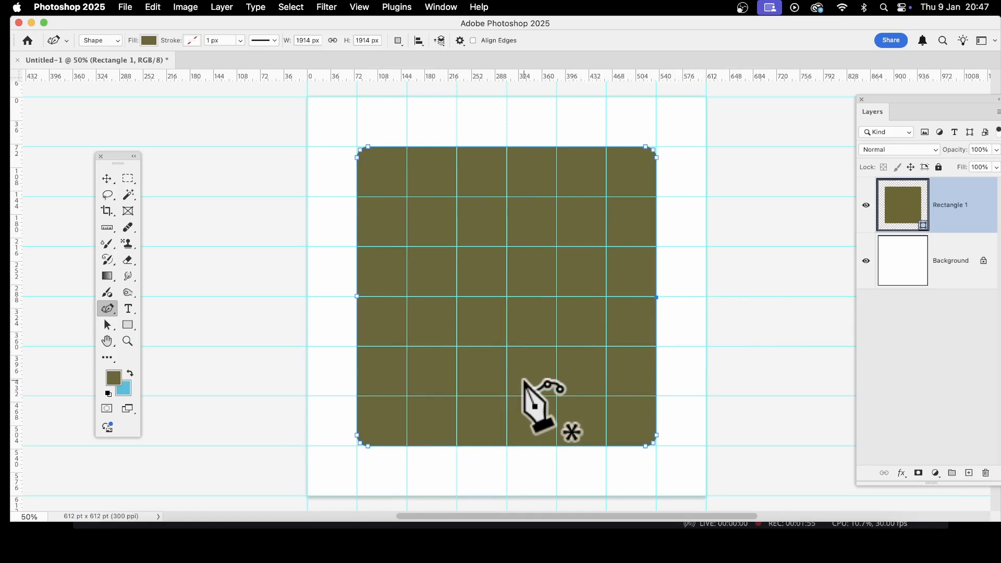
pyautogui.press('super+z')
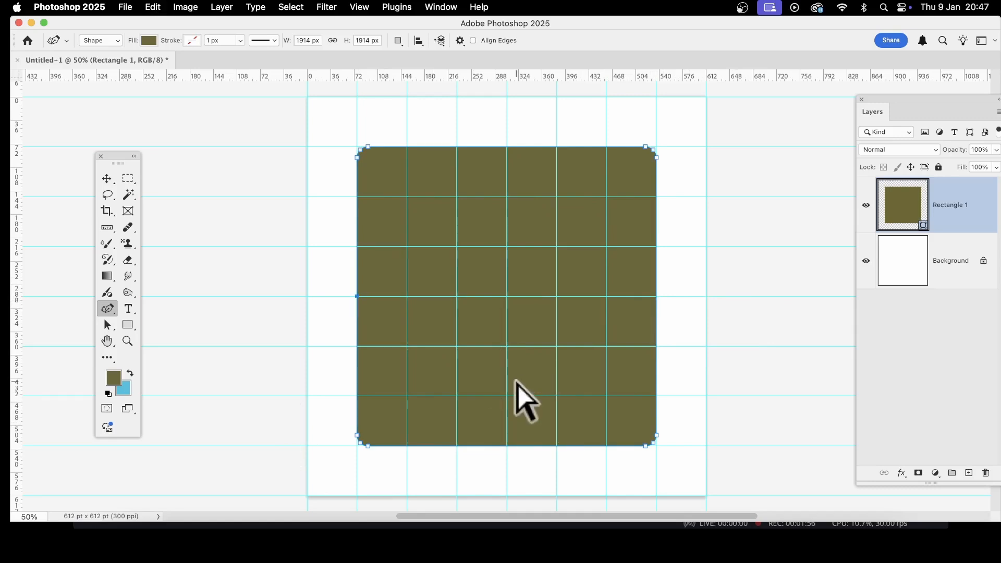
pyautogui.click(656, 297)
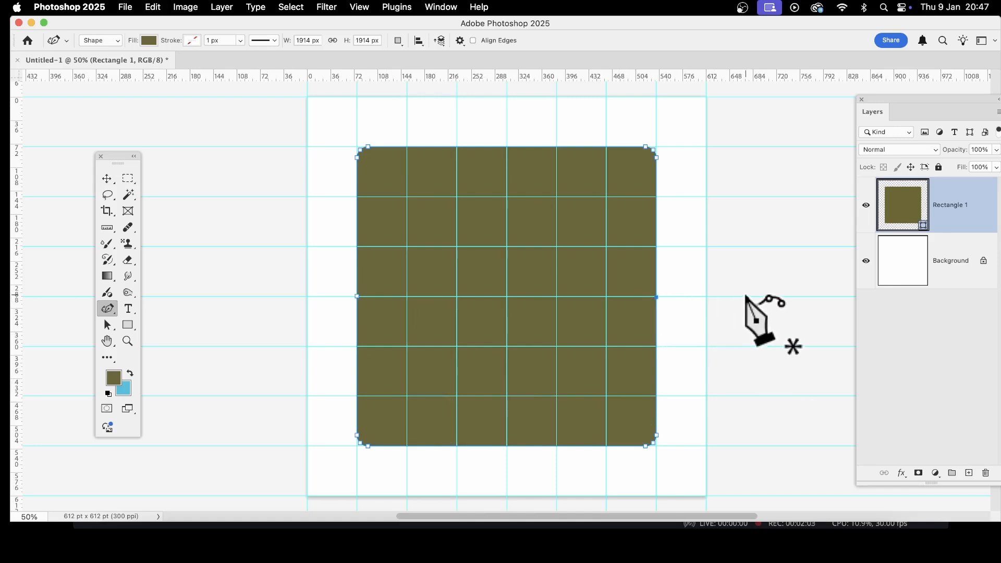
pyautogui.click(508, 147)
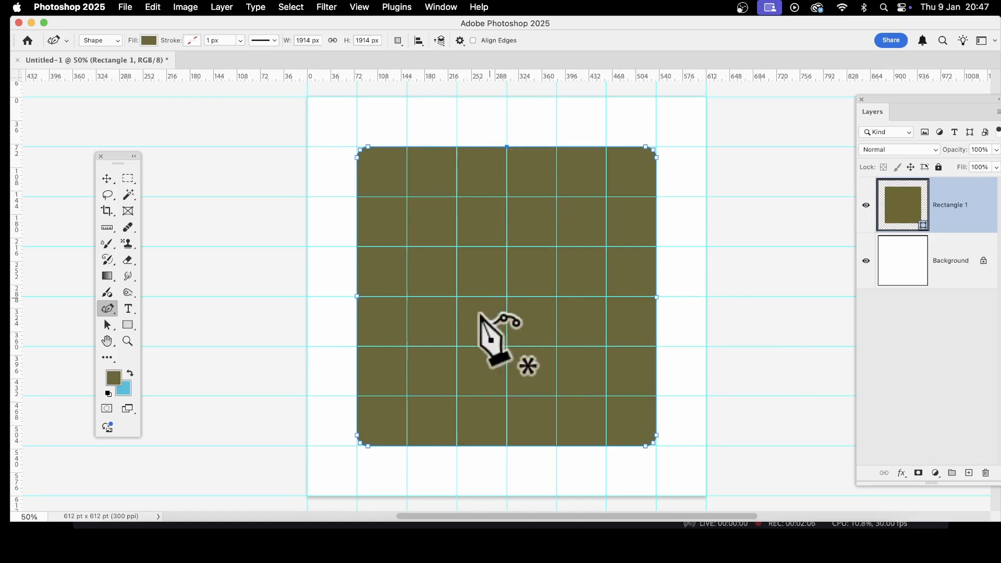
pyautogui.click(507, 446)
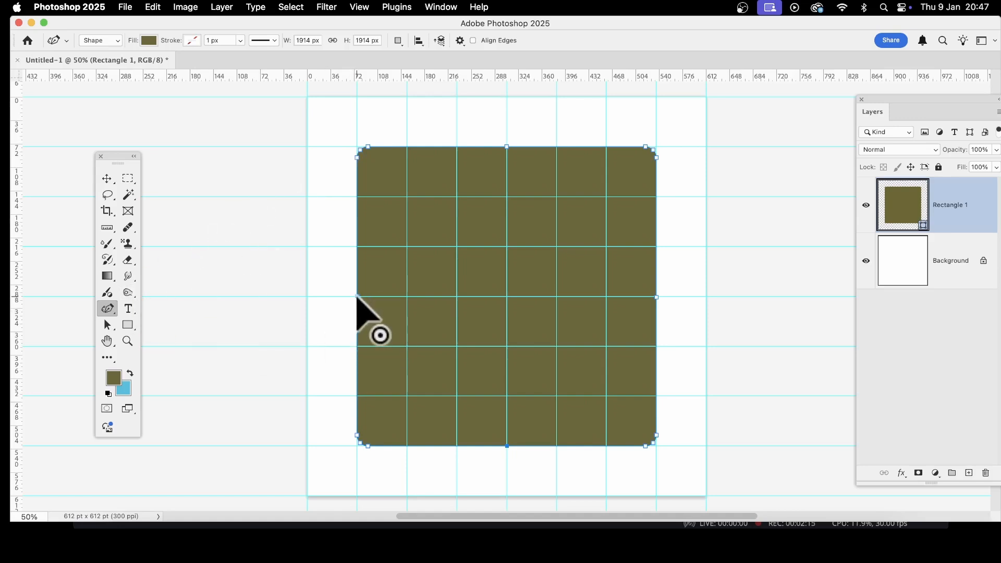
# Step: Curve all four sides of the square inward by moving each midpoint anchor one guide cell toward the center
pyautogui.moveTo(357, 295); pyautogui.dragTo(406, 296)
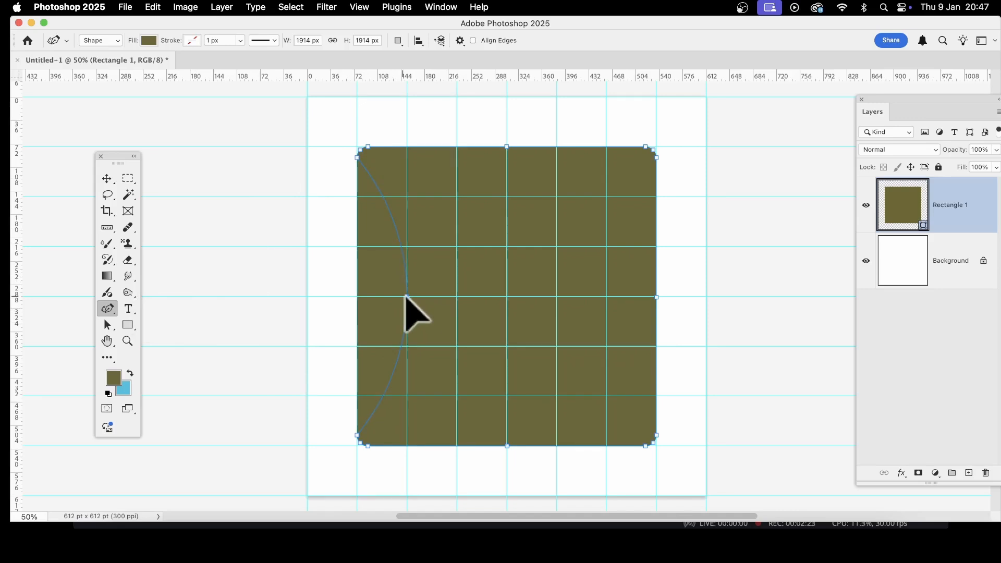
pyautogui.moveTo(406, 296); pyautogui.dragTo(406, 296)
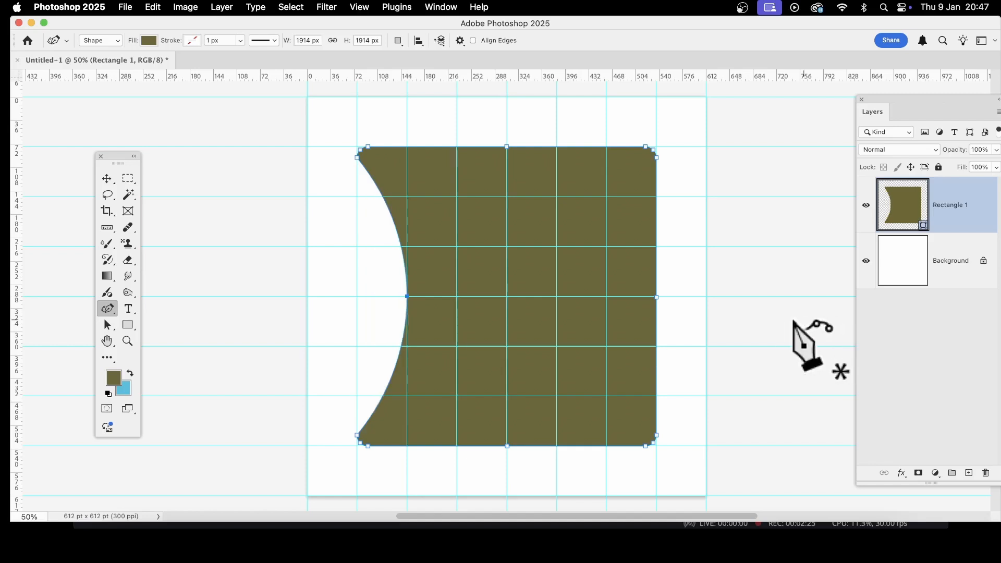
pyautogui.moveTo(656, 296); pyautogui.dragTo(607, 296)
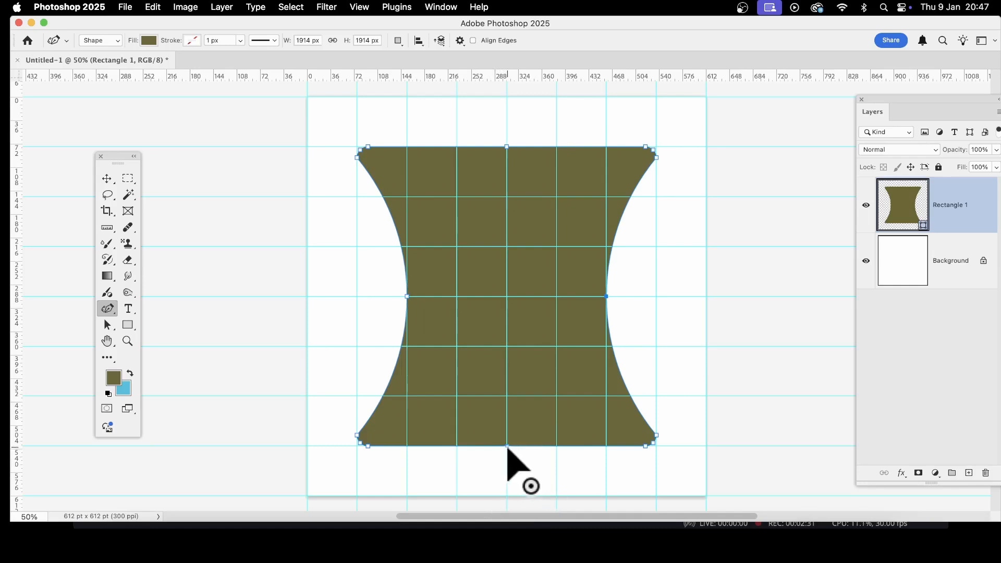
pyautogui.moveTo(507, 447); pyautogui.dragTo(509, 397)
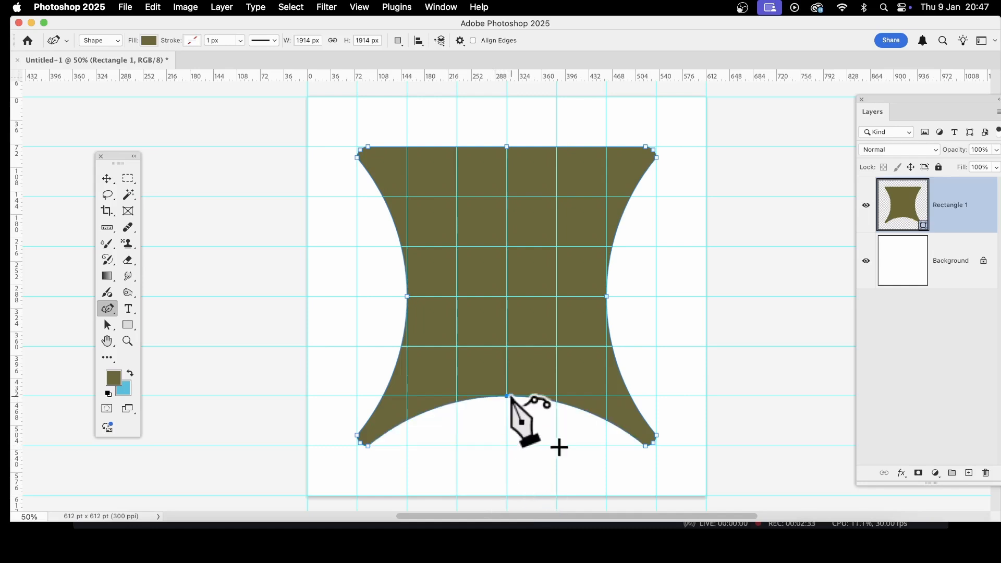
pyautogui.moveTo(506, 147); pyautogui.dragTo(506, 197)
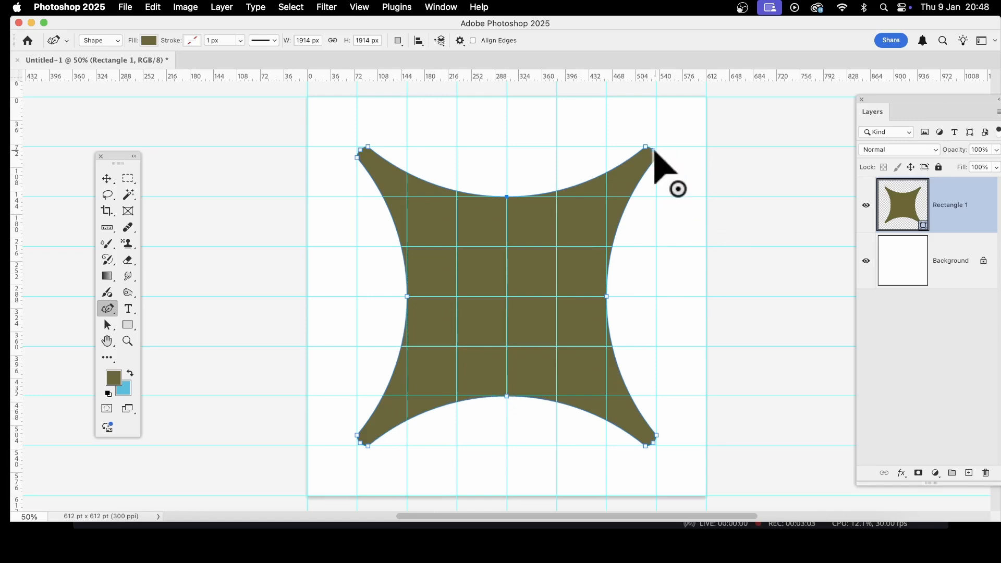
# Step: Pull the shape's four corner anchors out to the canvas corners, and delete the shape
pyautogui.moveTo(655, 151); pyautogui.dragTo(706, 98)
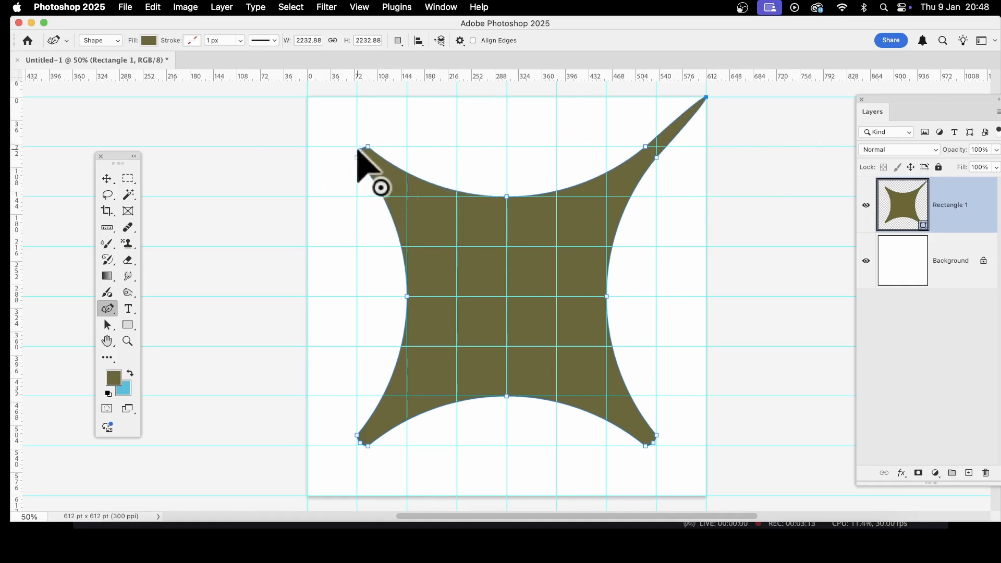
pyautogui.moveTo(362, 152); pyautogui.dragTo(309, 101)
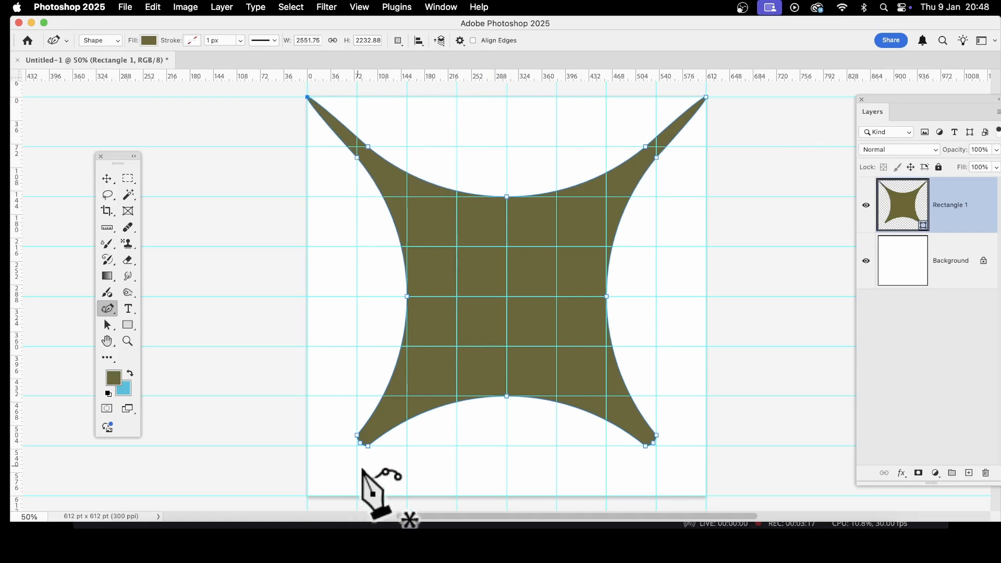
pyautogui.moveTo(359, 441); pyautogui.dragTo(308, 496)
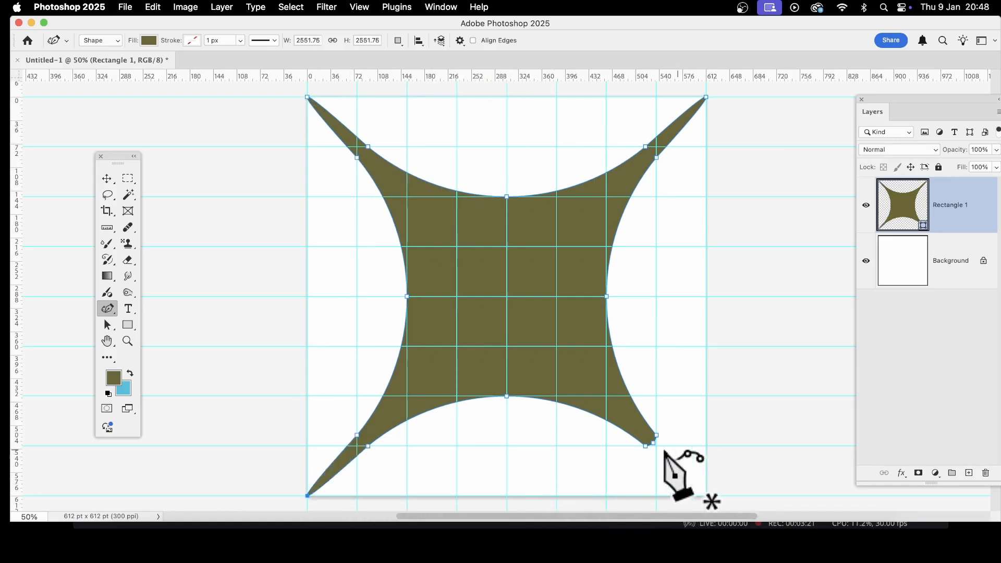
pyautogui.moveTo(654, 444); pyautogui.dragTo(707, 496)
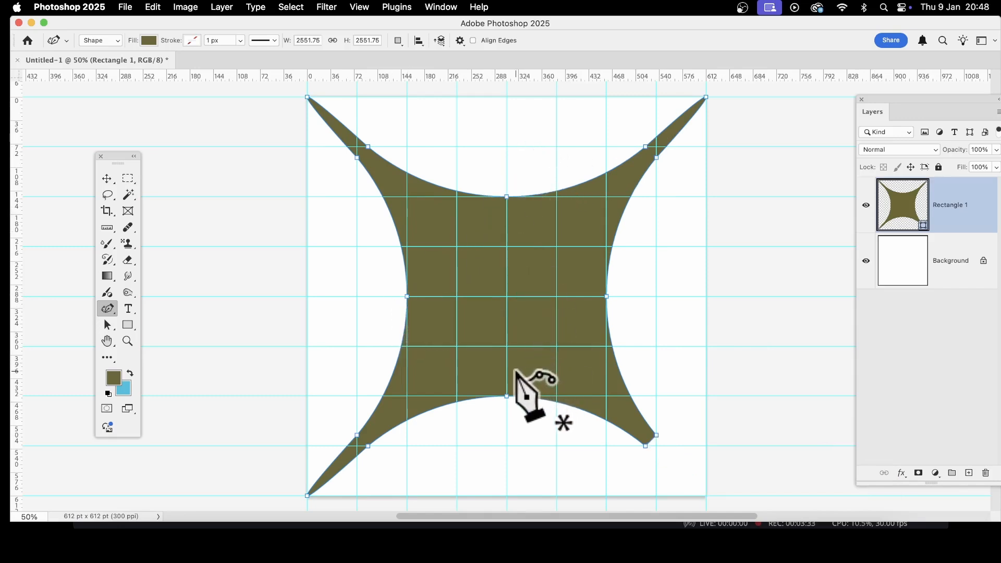
pyautogui.press('Delete')
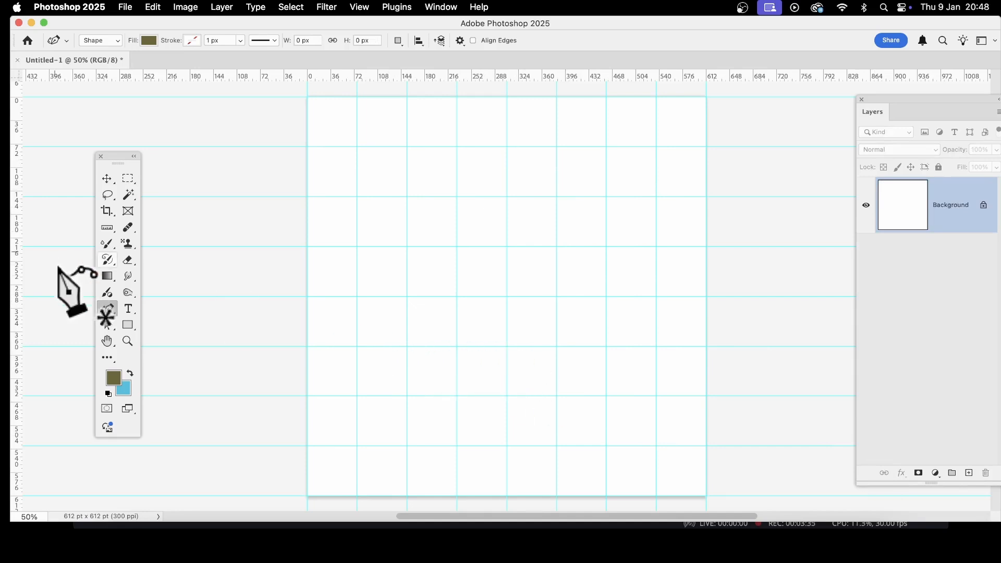
# Step: Draw a circle of about 1913 px with the Ellipse tool in Shape mode, one guide cell inside the canvas edges
pyautogui.moveTo(128, 327); pyautogui.dragTo(183, 338)
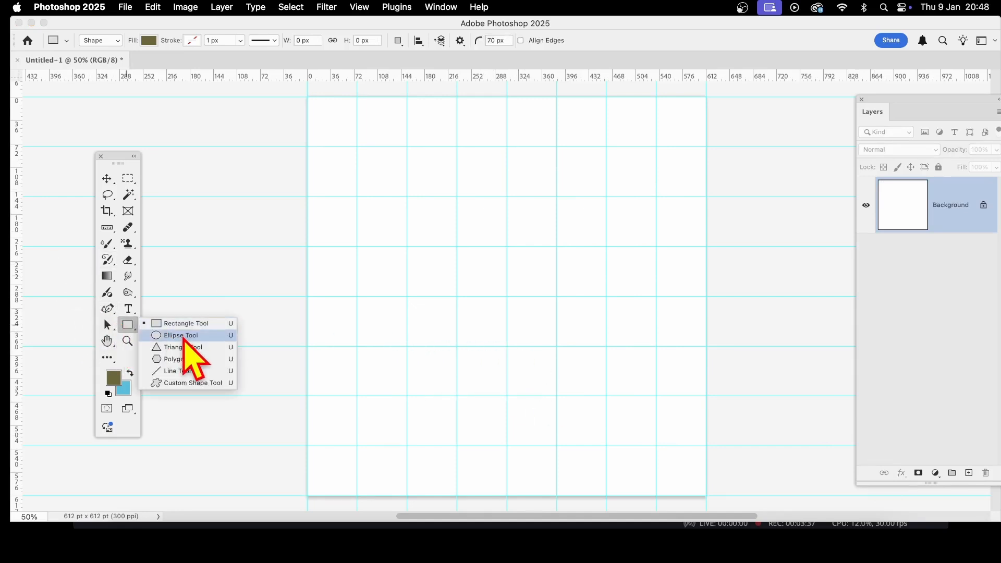
pyautogui.click(182, 336)
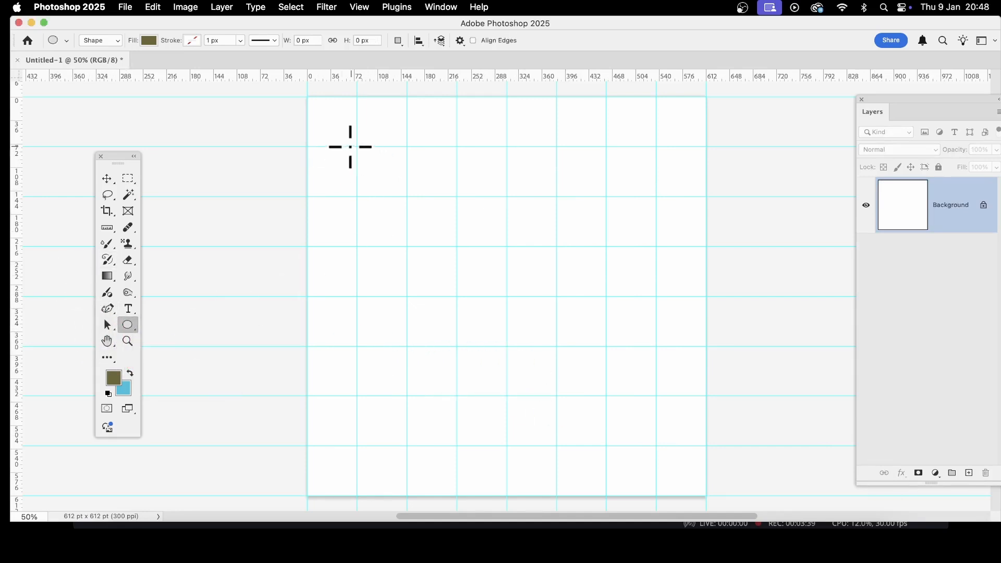
pyautogui.moveTo(357, 147); pyautogui.dragTo(656, 447)
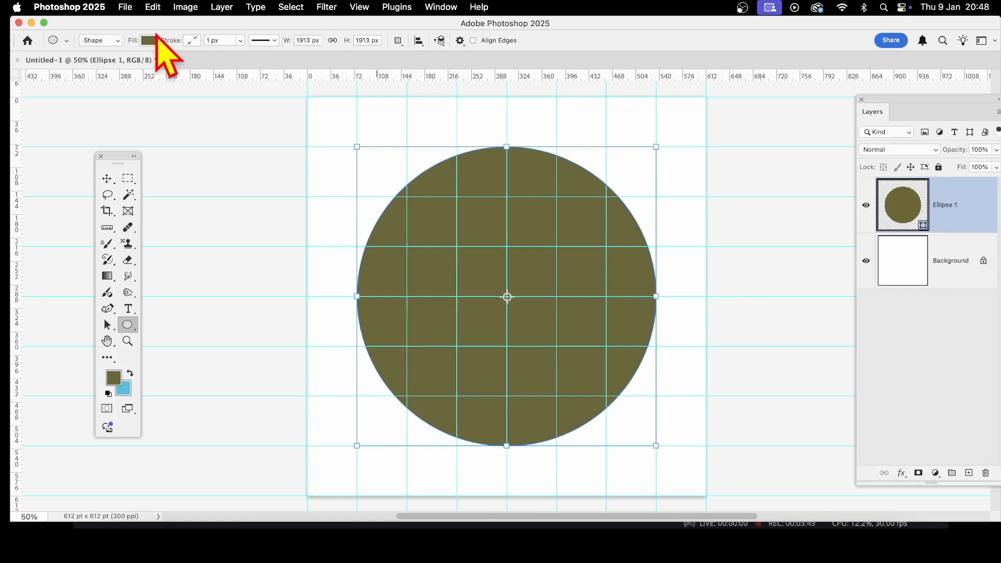
pyautogui.click(110, 41)
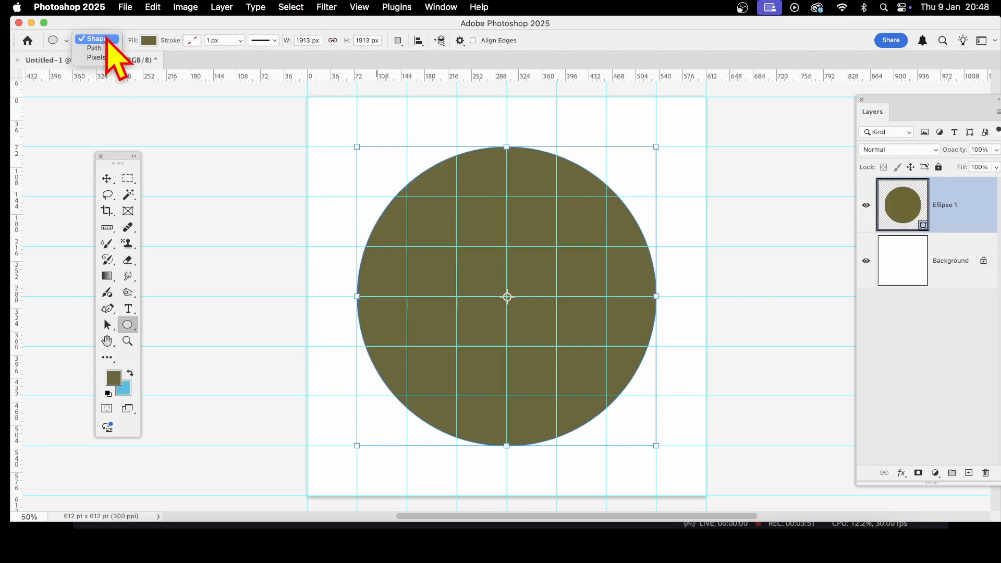
pyautogui.click(281, 136)
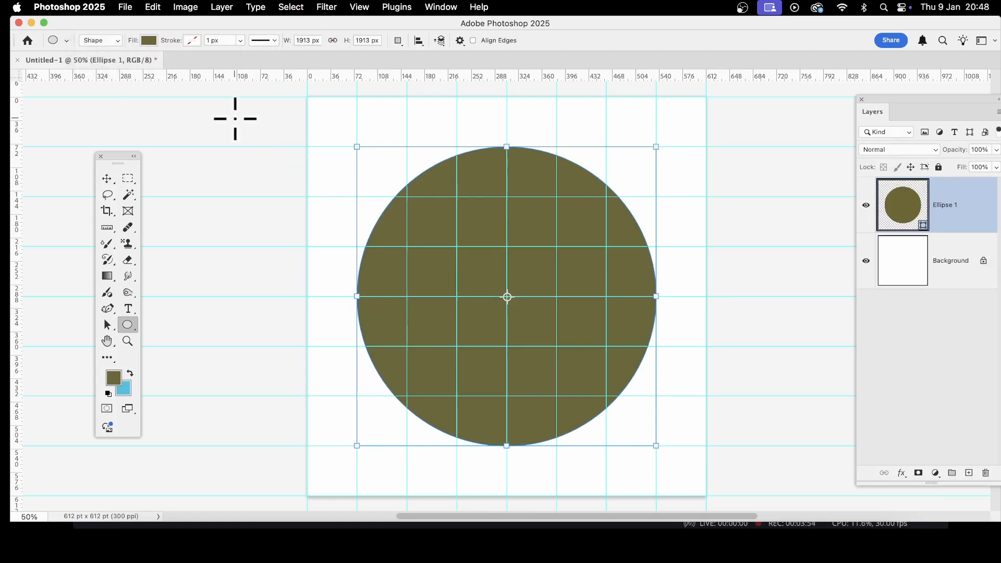
# Step: Narrow the circle into an upright ellipse with the Curvature Pen tool by moving its left and right anchors one guide cell inward
pyautogui.click(108, 309)
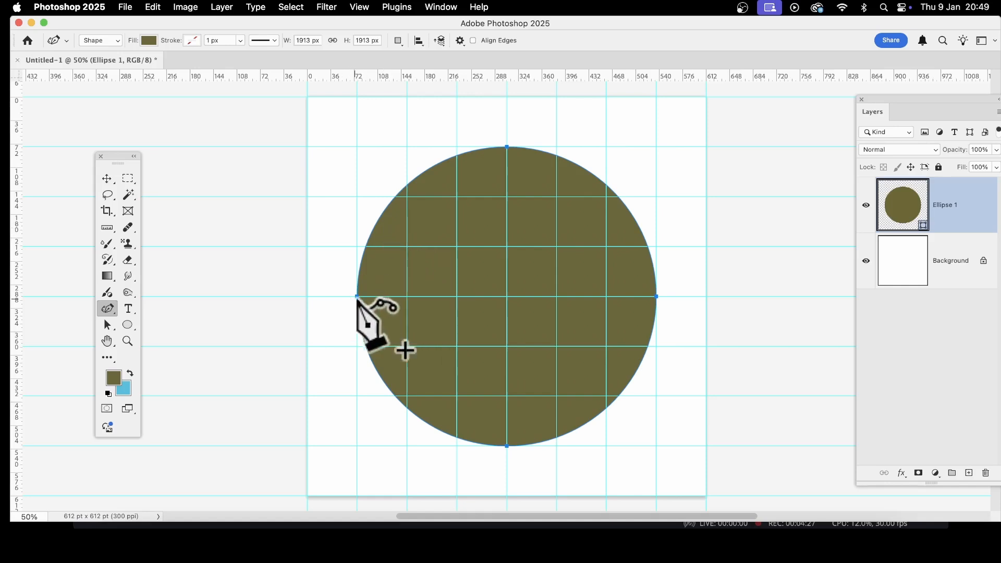
pyautogui.moveTo(356, 296); pyautogui.dragTo(407, 296)
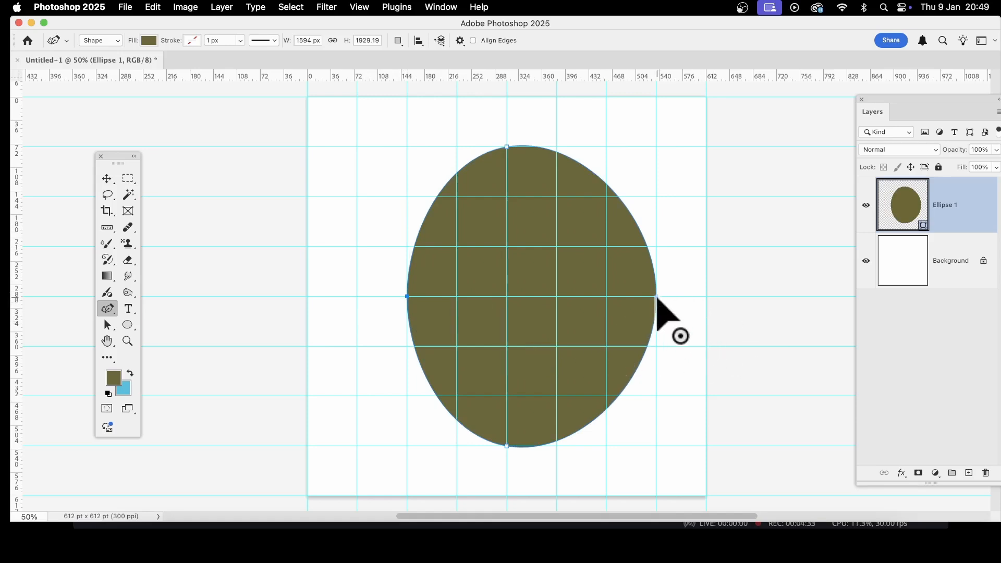
pyautogui.moveTo(656, 297); pyautogui.dragTo(606, 296)
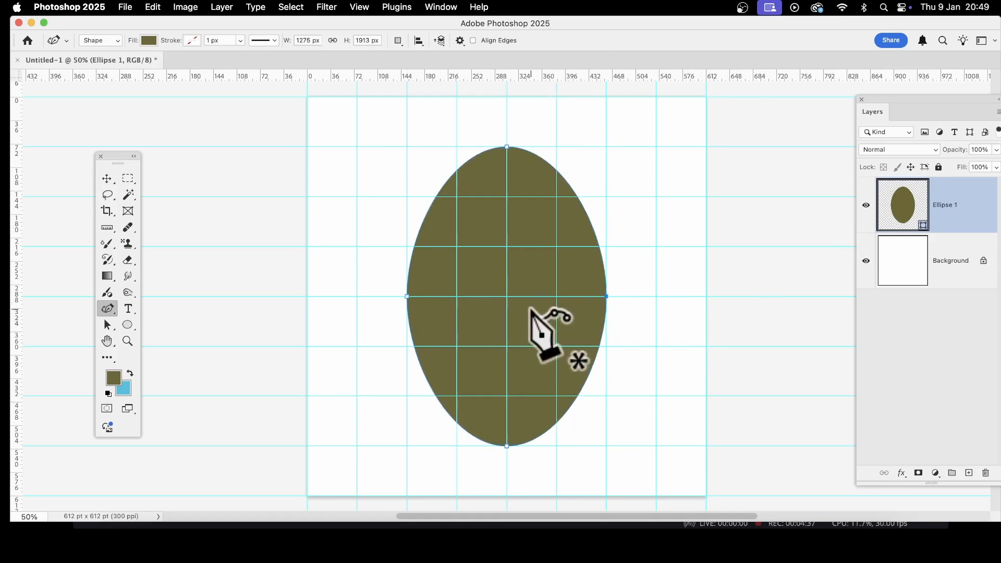
# Step: Add four anchor points where the ellipse's outline crosses the horizontal guides one cell inside its upper and lower ends
pyautogui.click(577, 397)
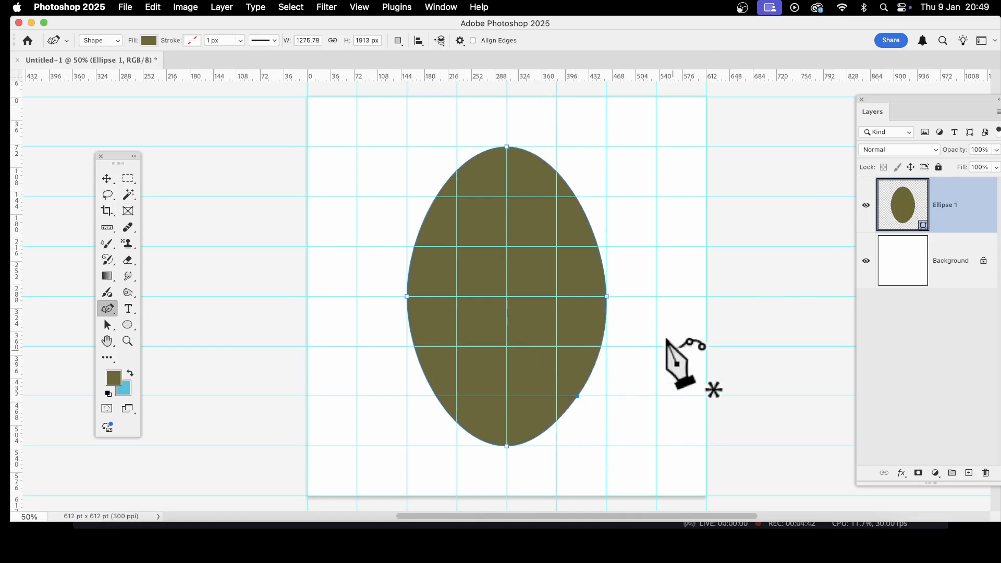
pyautogui.click(436, 396)
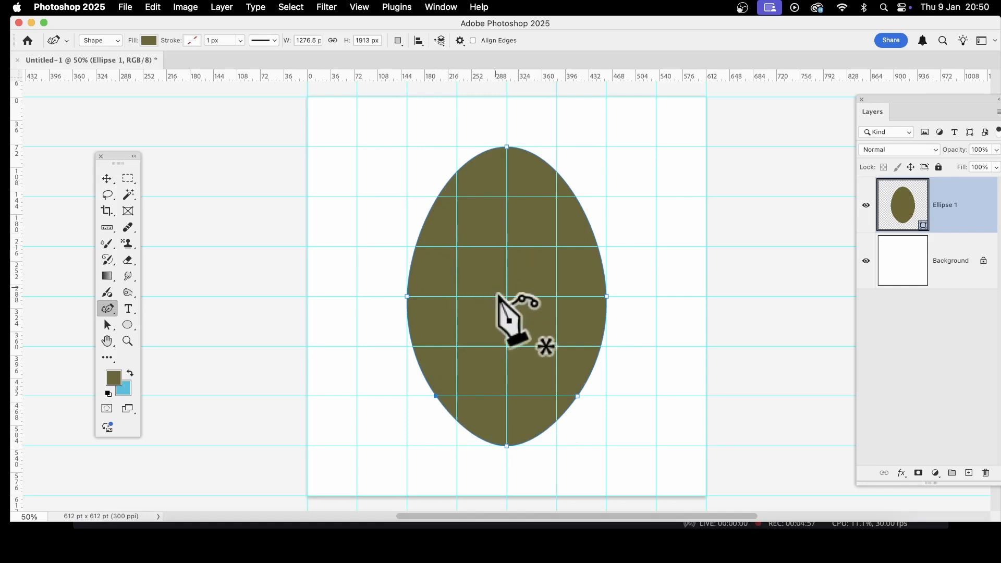
pyautogui.click(437, 198)
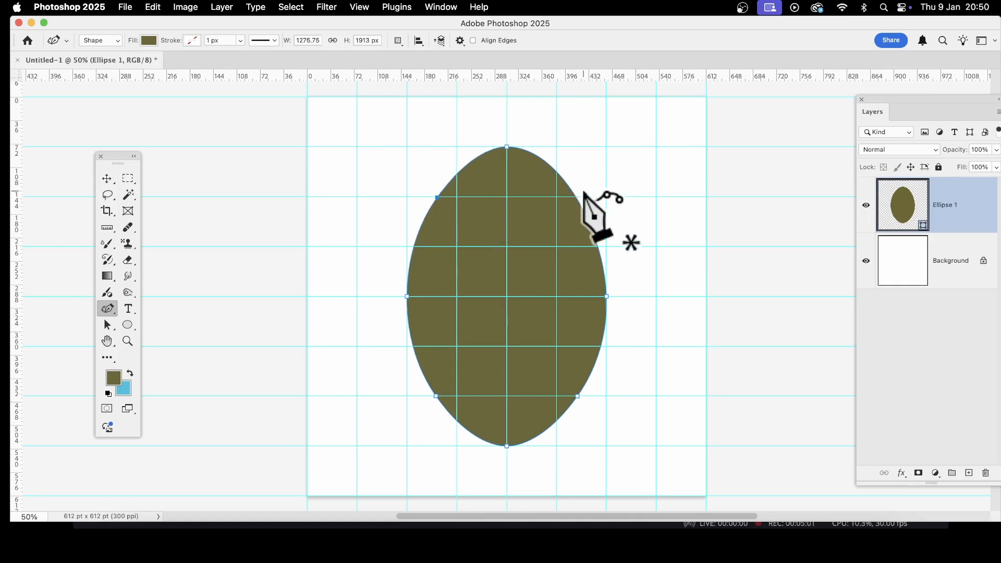
pyautogui.click(576, 197)
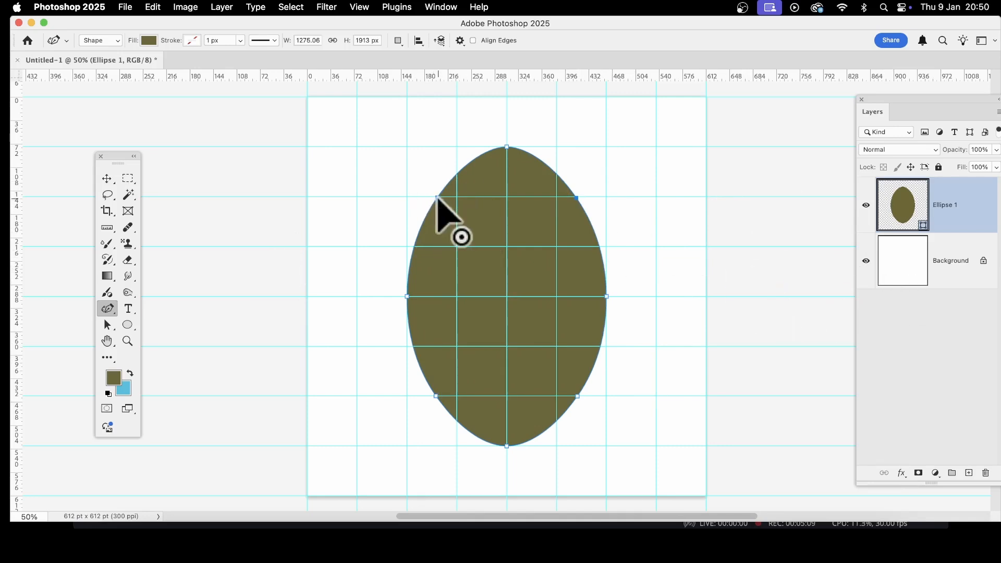
# Step: Shape the ellipse into a rounded diamond by moving the four added anchors inward to the vertical guides one cell from the center
pyautogui.moveTo(437, 197); pyautogui.dragTo(457, 197)
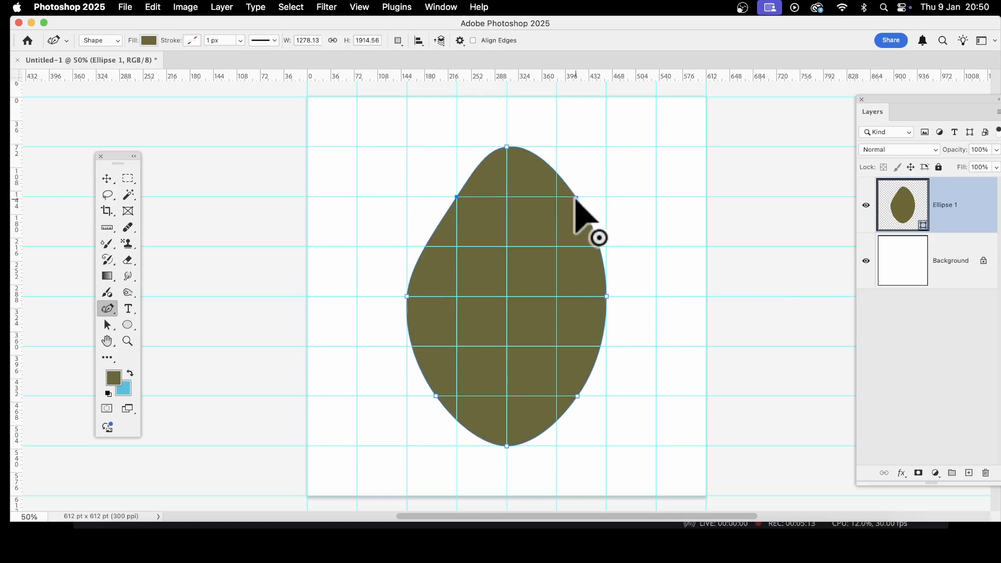
pyautogui.moveTo(577, 197); pyautogui.dragTo(557, 197)
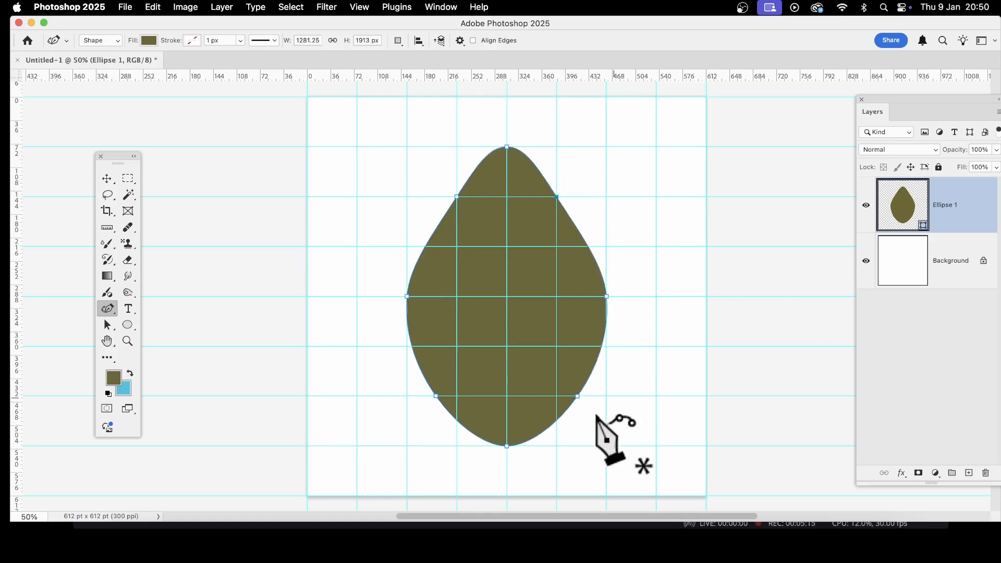
pyautogui.moveTo(577, 397); pyautogui.dragTo(557, 396)
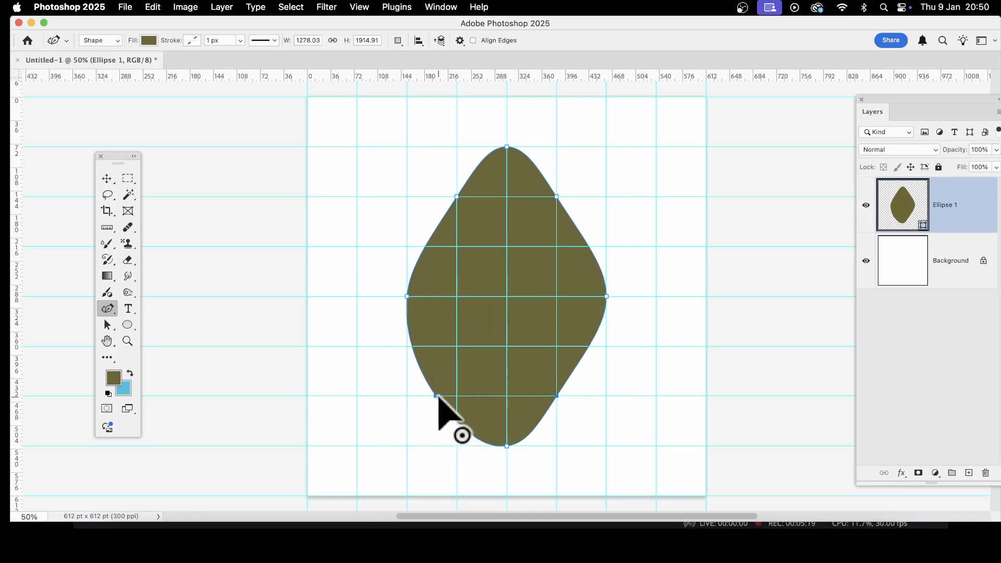
pyautogui.moveTo(436, 397); pyautogui.dragTo(457, 397)
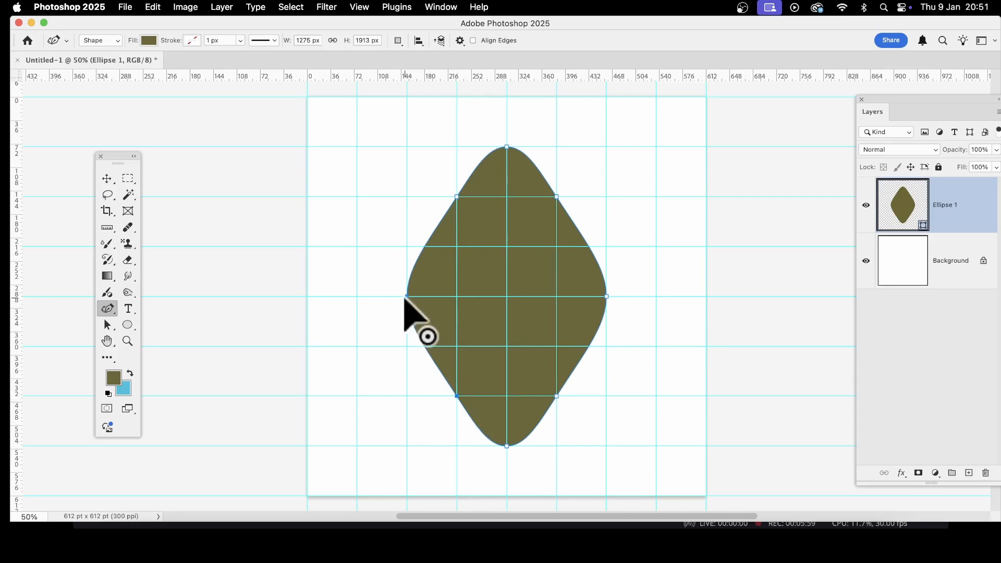
# Step: Pull the diamond's two side anchors one guide cell toward the center to form a waist, and delete the shape
pyautogui.moveTo(406, 296); pyautogui.dragTo(457, 297)
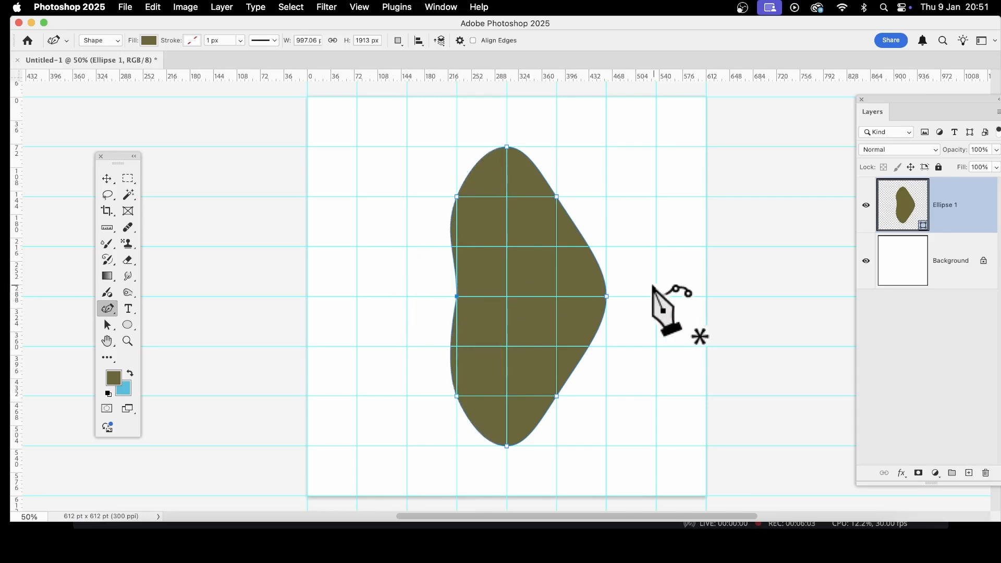
pyautogui.moveTo(607, 297); pyautogui.dragTo(557, 296)
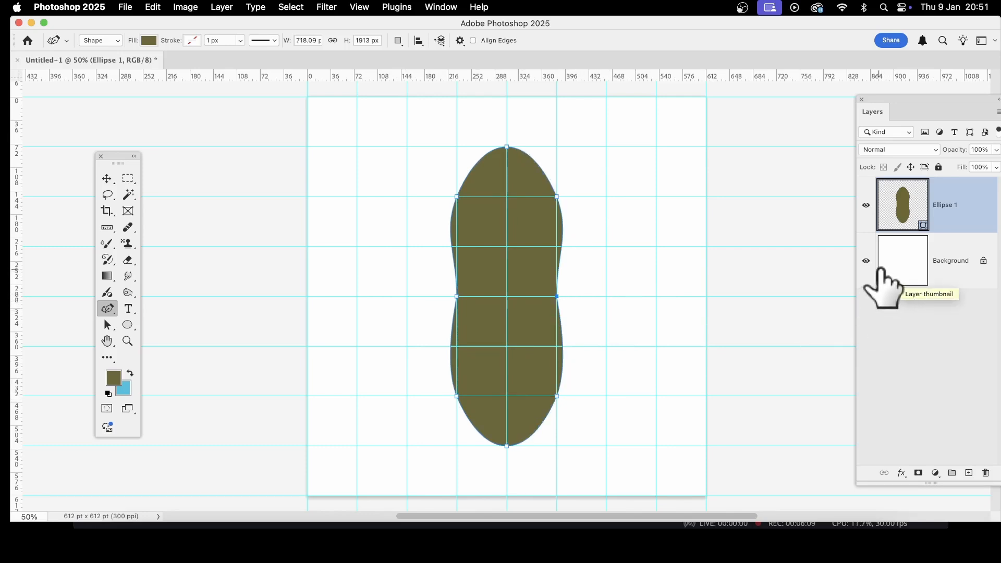
pyautogui.press('Delete')
pyautogui.press('Delete')
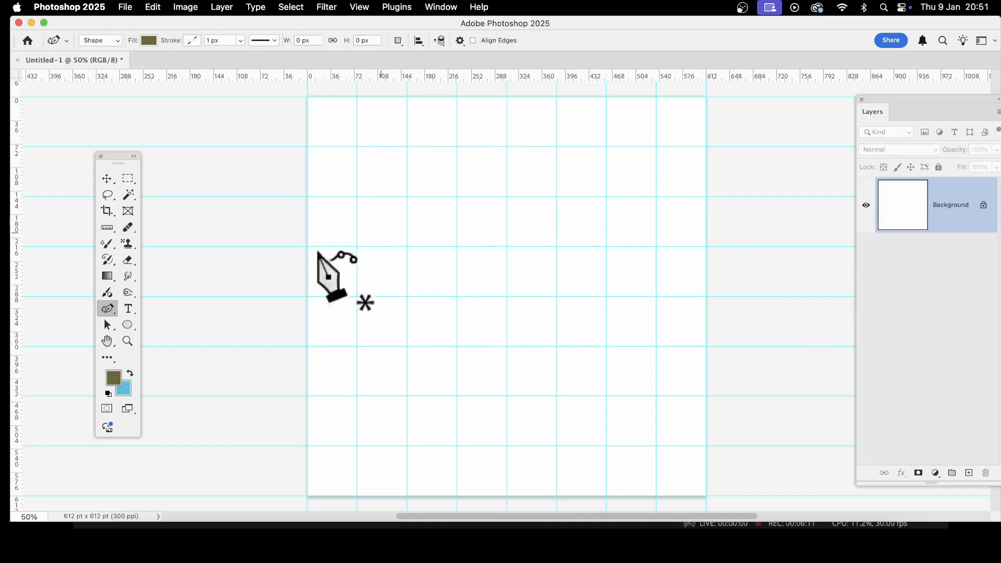
# Step: Draw a triangle of about 957 by 1595 px with the Triangle tool, its base spanning three guide cells left of the canvas center
pyautogui.moveTo(126, 325); pyautogui.dragTo(209, 363)
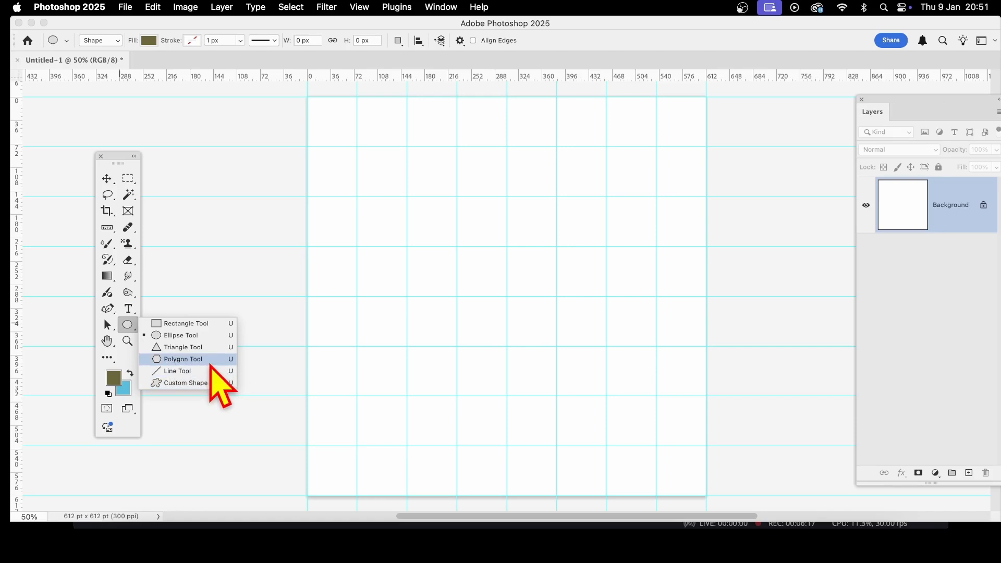
pyautogui.moveTo(209, 363); pyautogui.dragTo(208, 347)
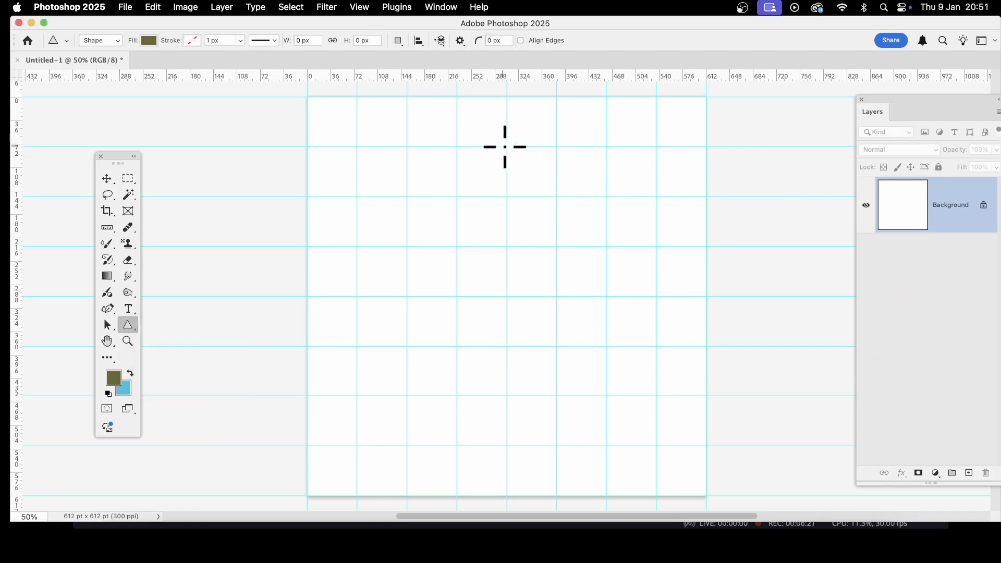
pyautogui.moveTo(506, 147); pyautogui.dragTo(356, 396)
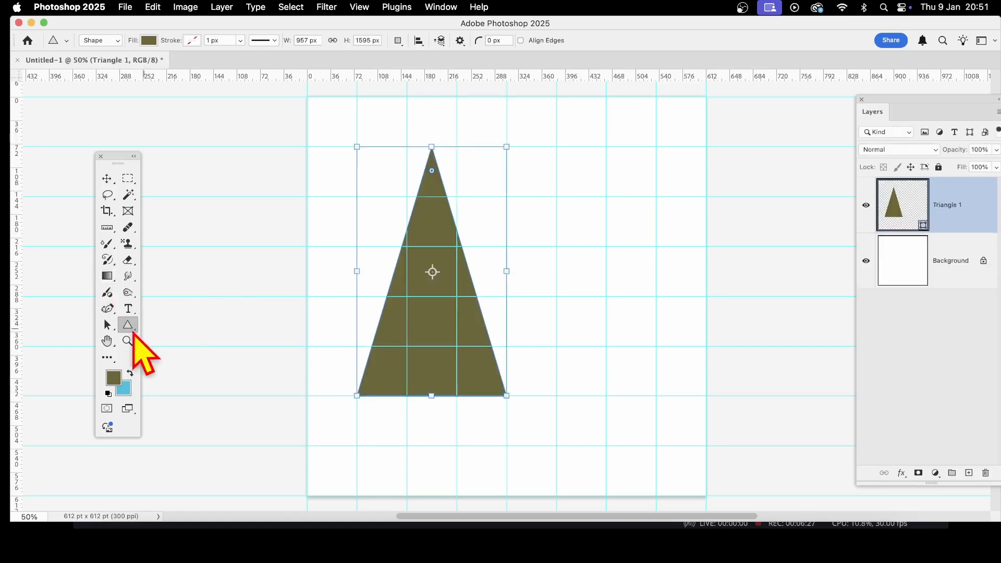
# Step: Add a Curvature Pen anchor to each slanted side of the triangle and bow both sides outward to one guide cell beyond the base corners
pyautogui.click(108, 309)
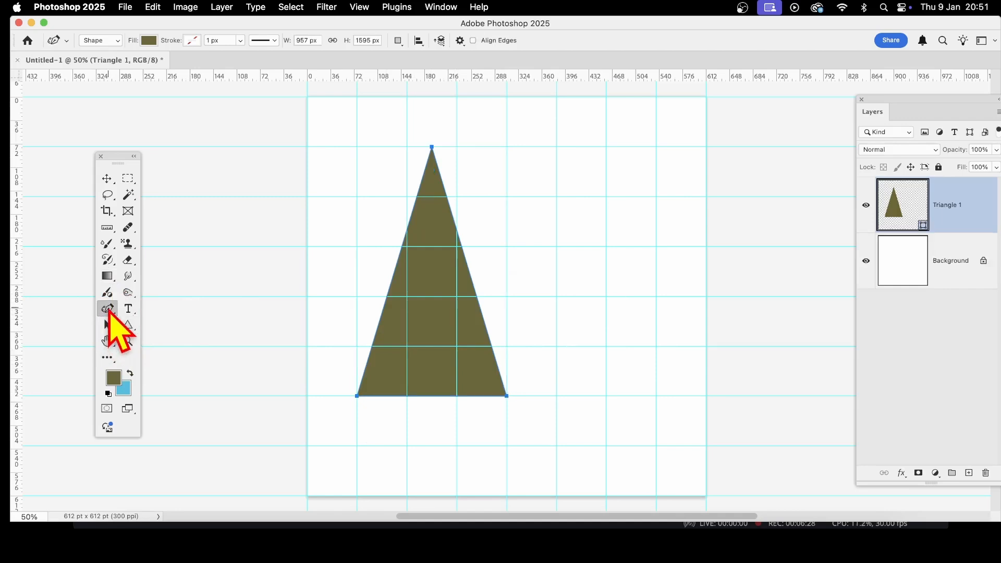
pyautogui.click(386, 296)
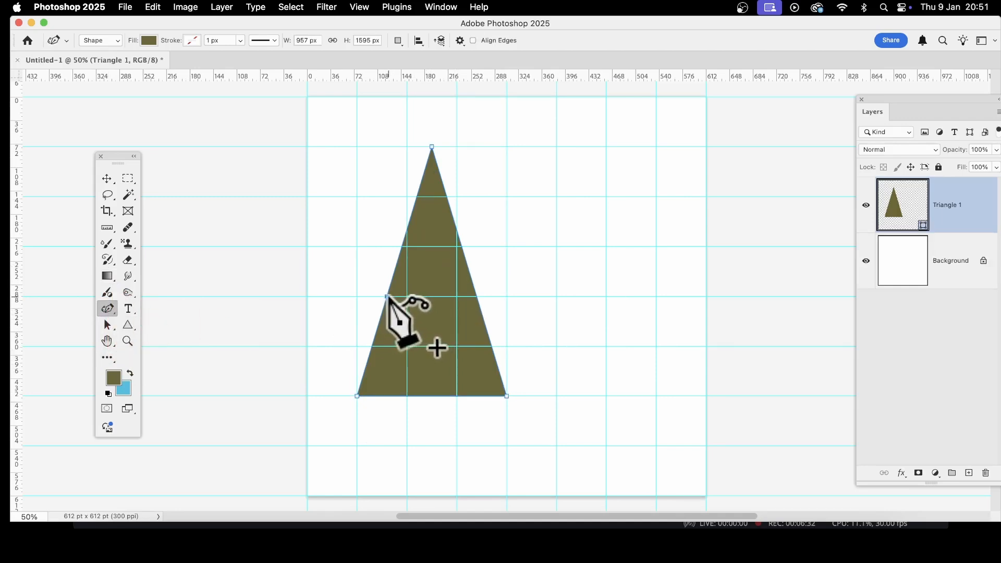
pyautogui.click(476, 297)
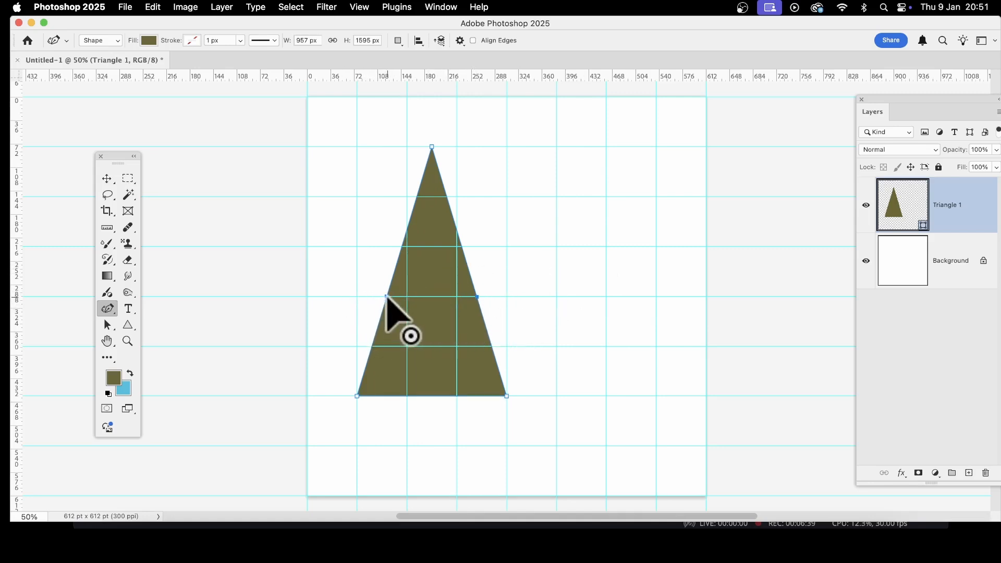
pyautogui.moveTo(387, 297); pyautogui.dragTo(307, 297)
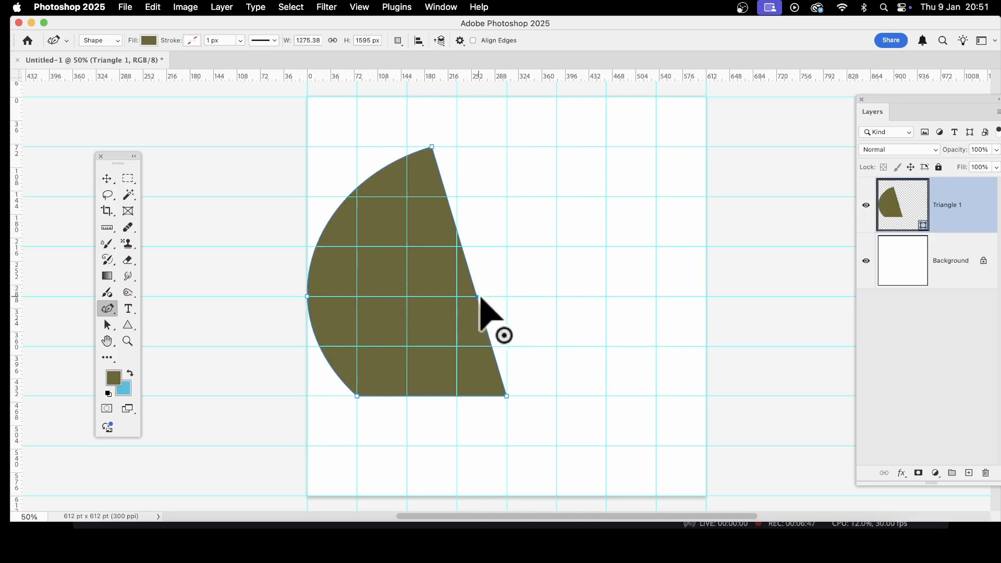
pyautogui.moveTo(478, 298); pyautogui.dragTo(557, 296)
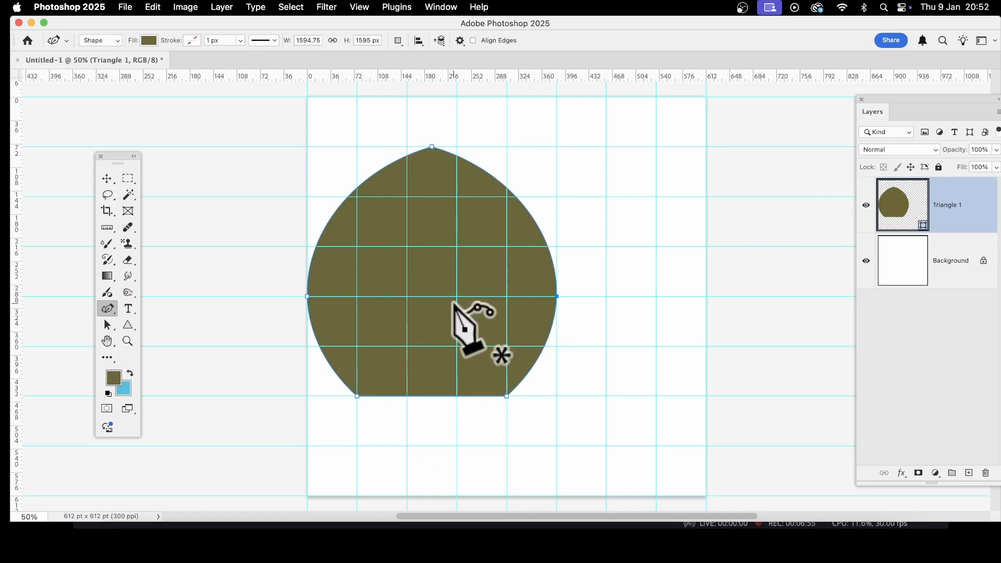
# Step: Add two anchors on the base at the vertical guides and move both up one guide cell to arch the base inward
pyautogui.click(408, 397)
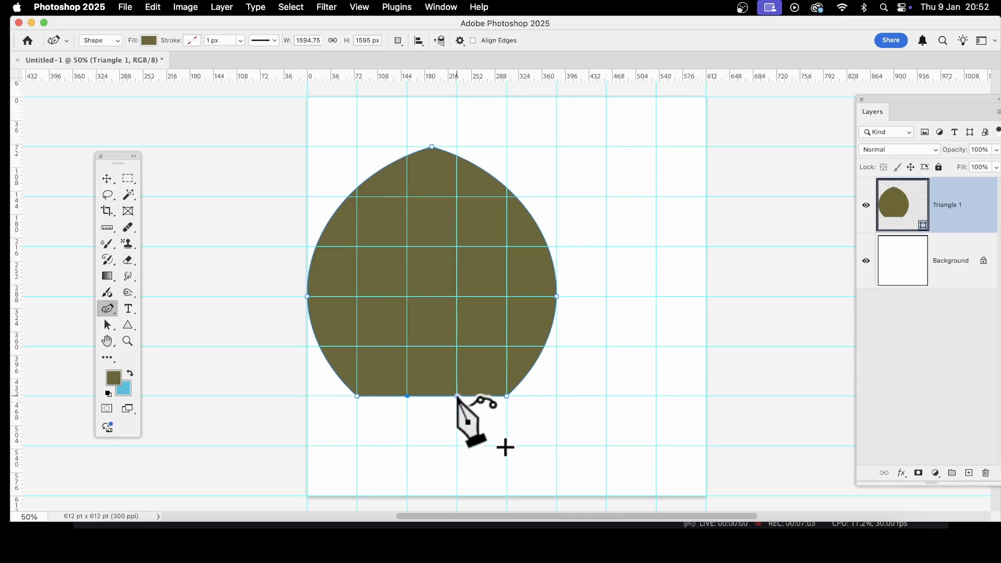
pyautogui.click(458, 396)
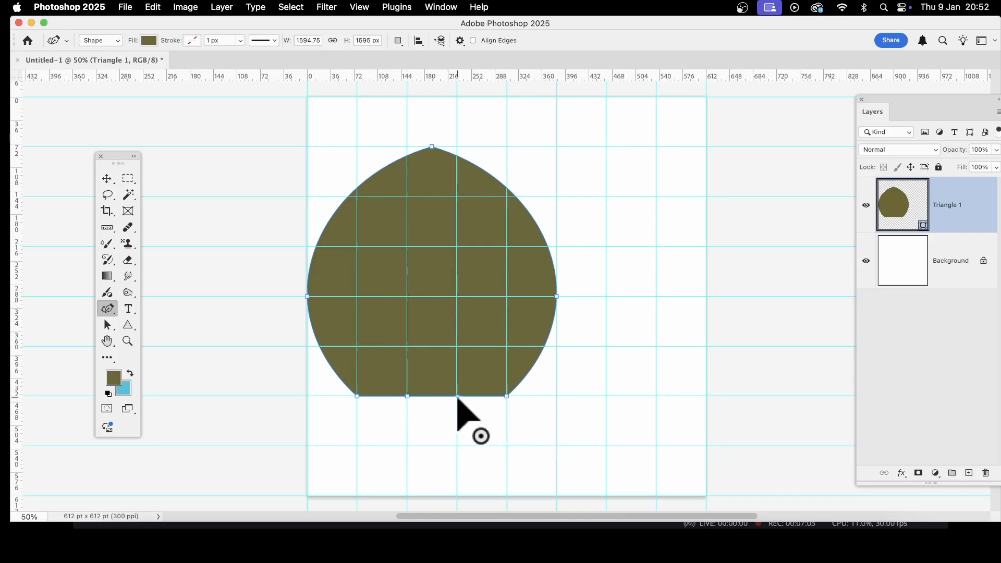
pyautogui.moveTo(458, 396); pyautogui.dragTo(457, 347)
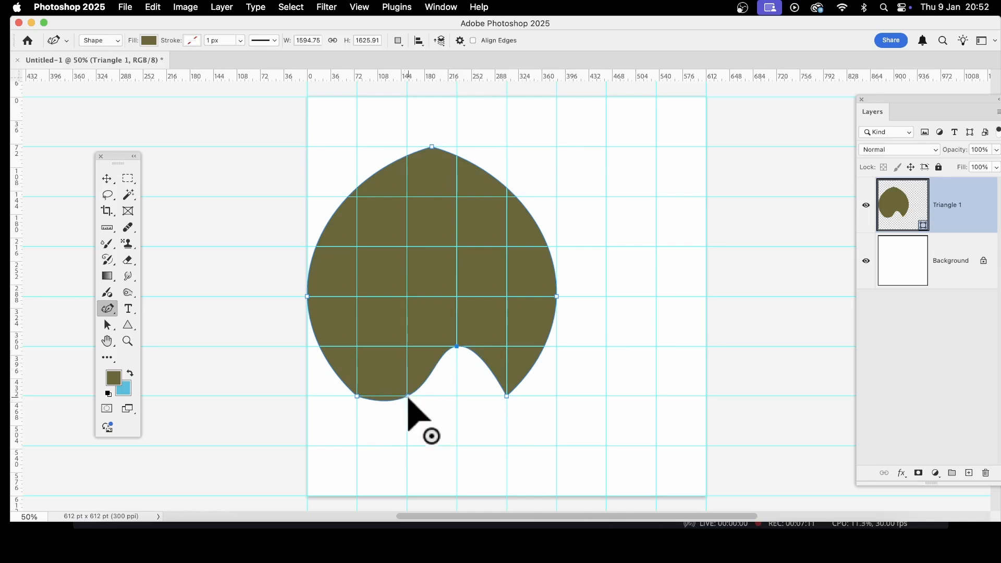
pyautogui.moveTo(408, 396); pyautogui.dragTo(408, 347)
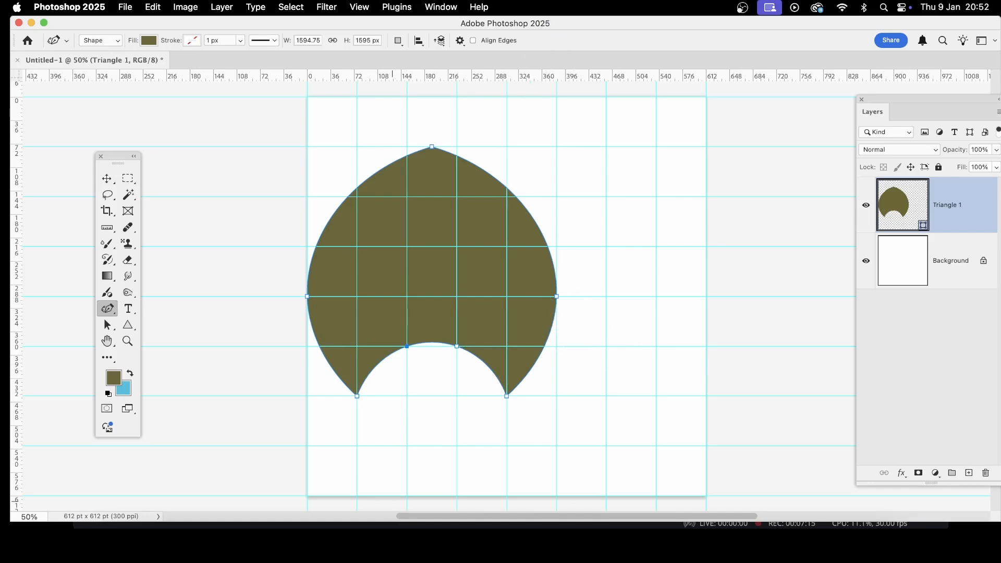